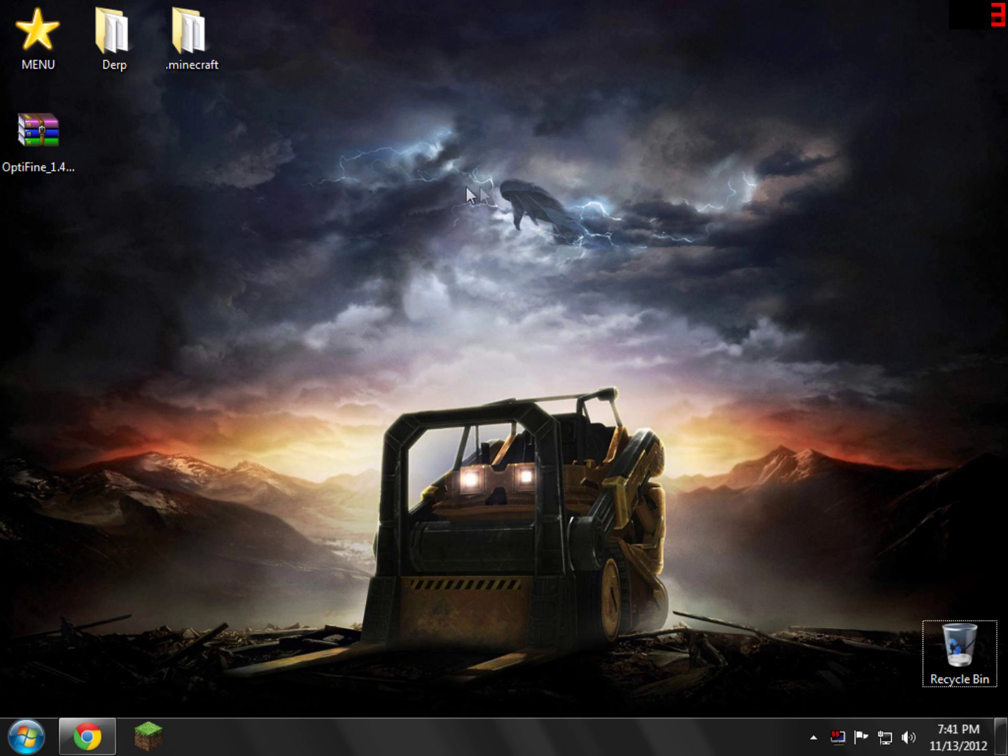
Bring Chrome back and scroll the OptiFine forum topic down to the download links.
left_click(105, 736)
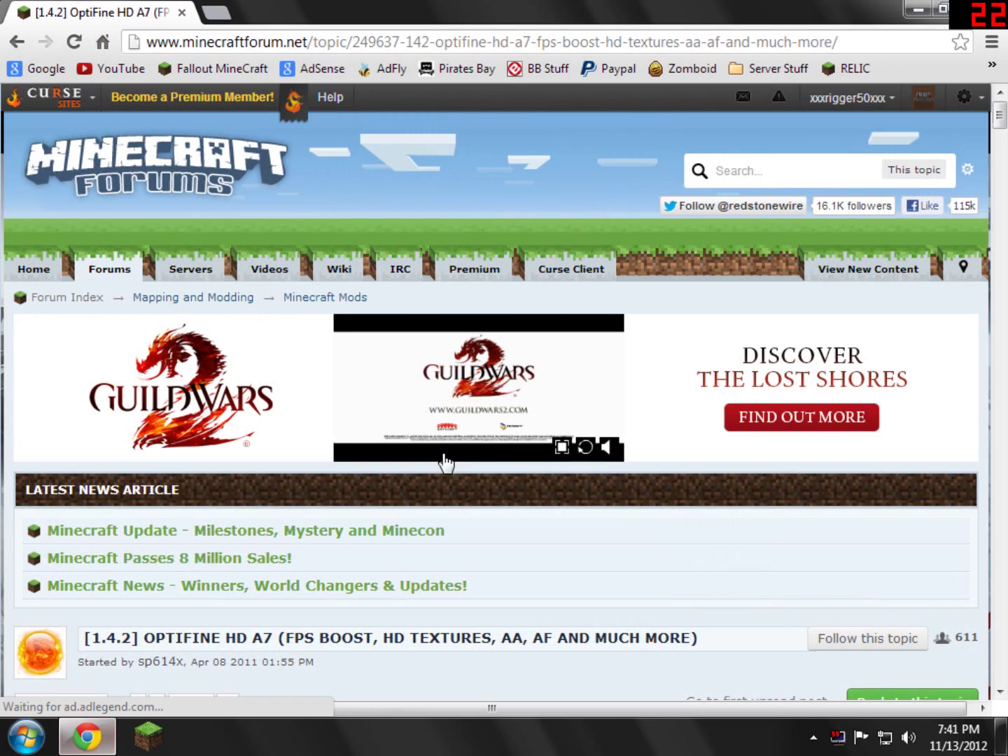
scroll(444, 427, "down", 5)
scroll(442, 400, "up", 5)
scroll(440, 363, "down", 5)
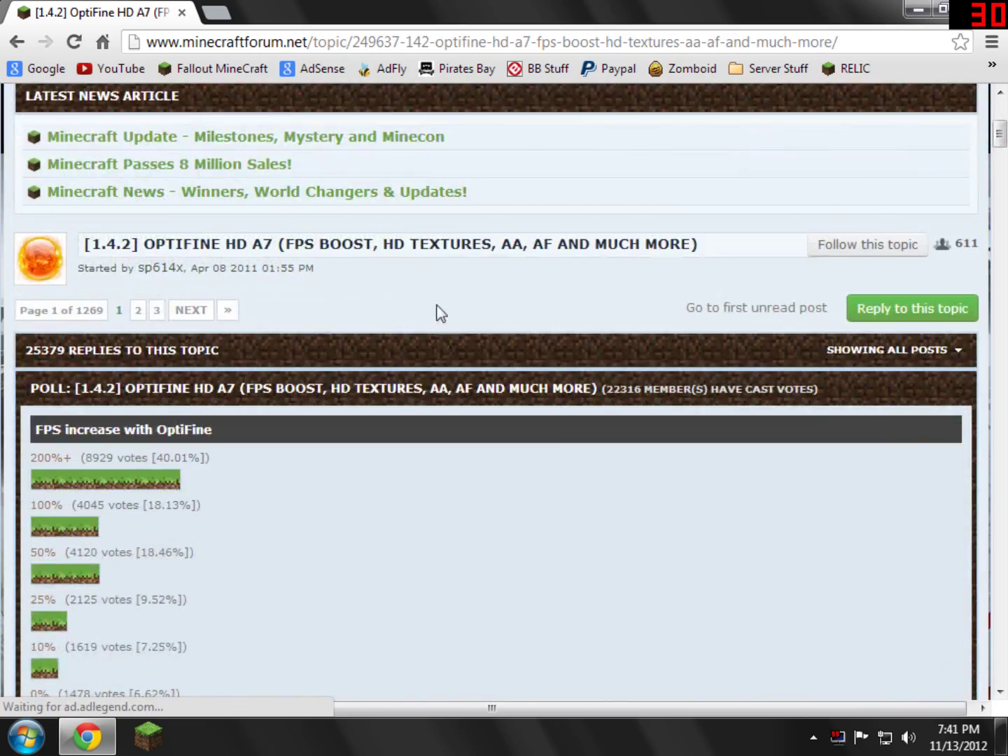
scroll(437, 306, "down", 10)
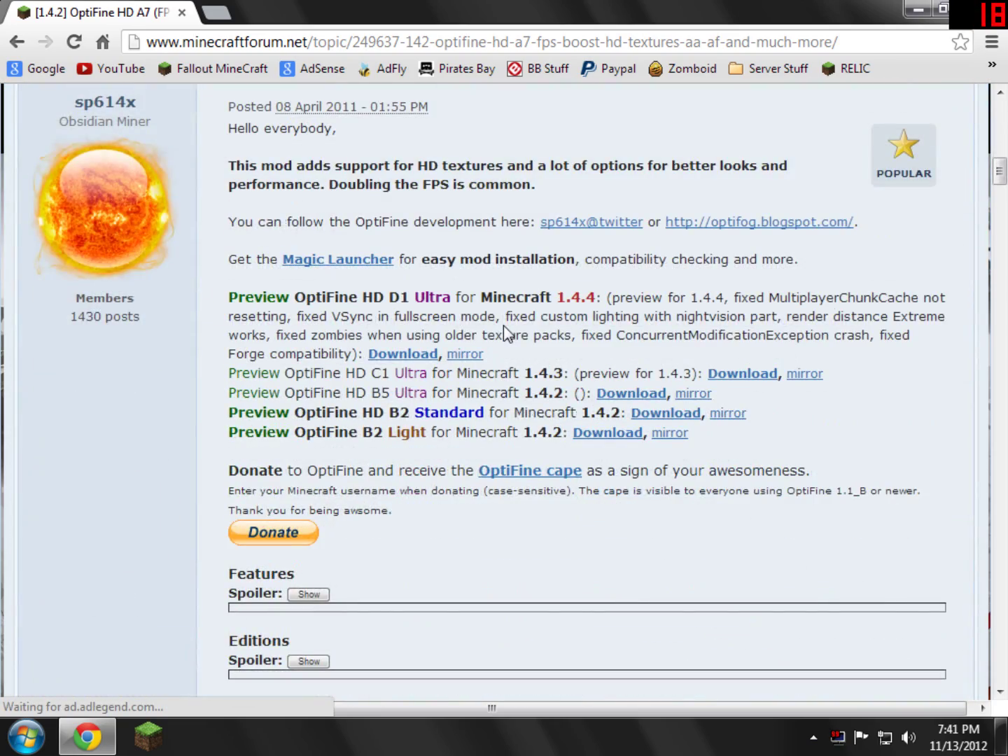
scroll(378, 286, "down", 6)
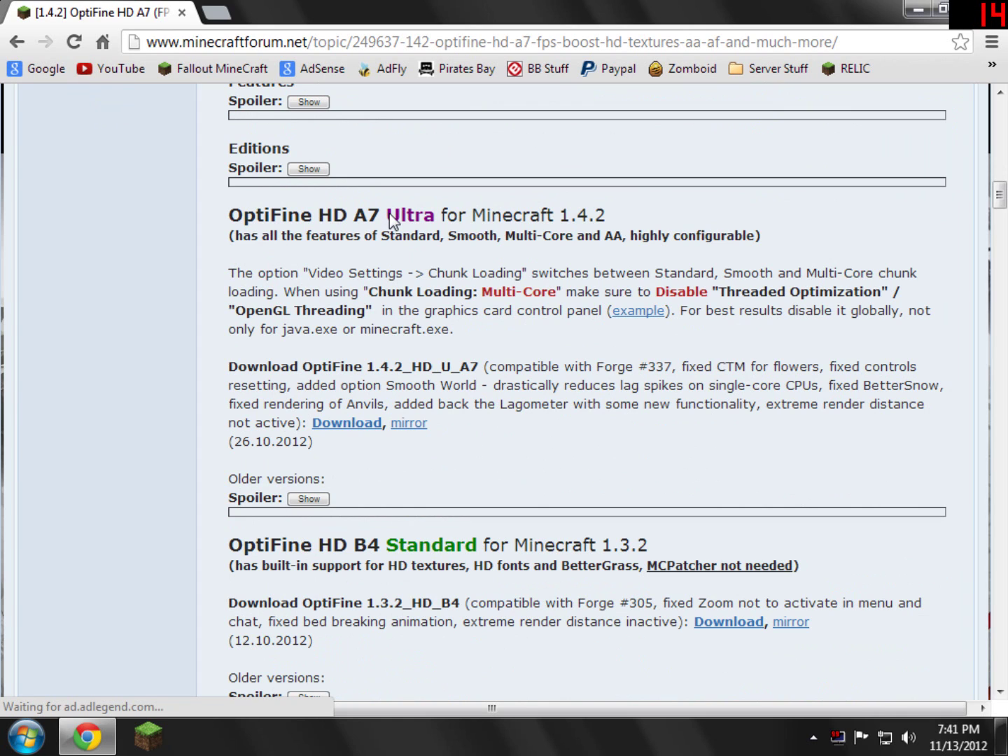
scroll(317, 410, "down", 1)
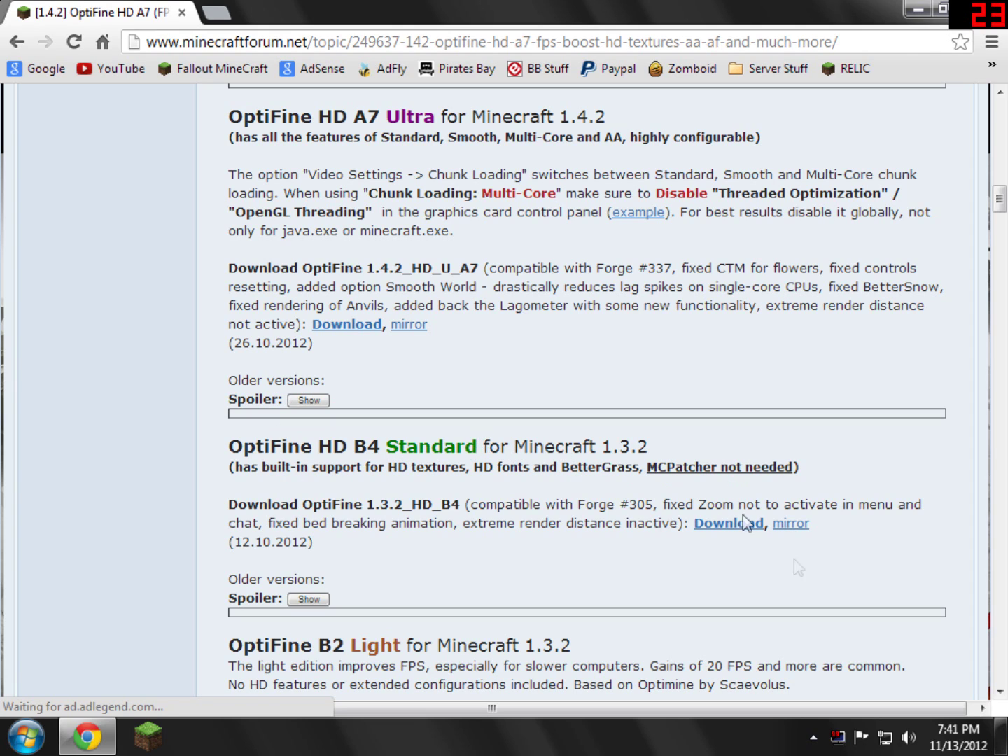
Follow the OptiFine 1.4.2_HD_U_A7 download link to its adf.ly page.
left_click(702, 526)
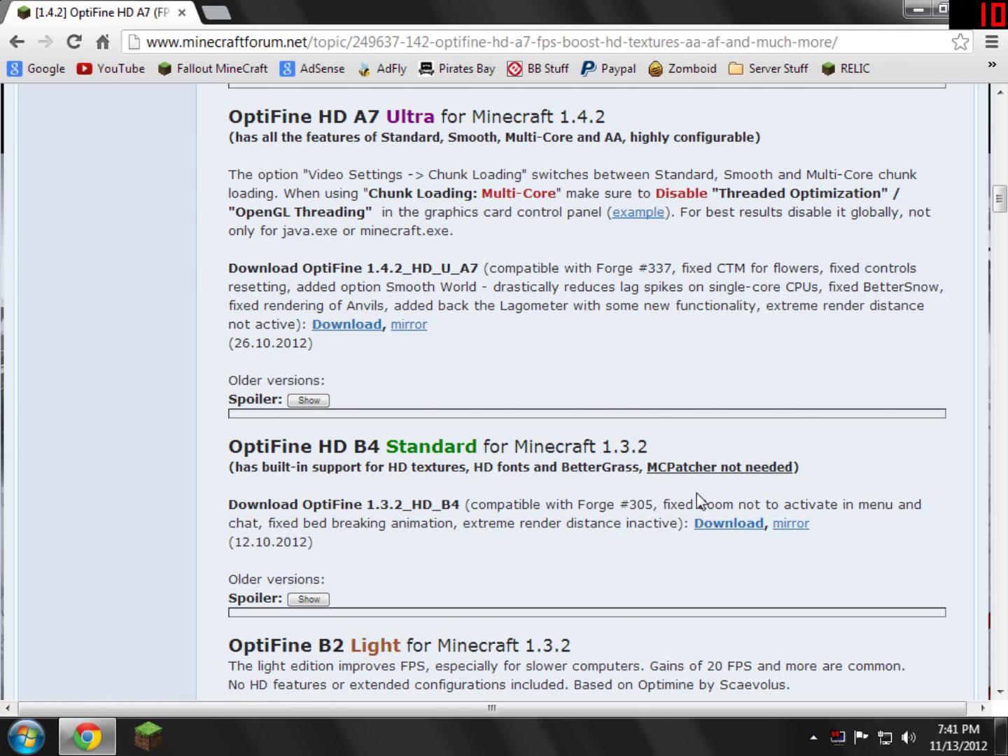
scroll(697, 494, "down", 1)
scroll(559, 368, "up", 1)
scroll(560, 368, "up", 1)
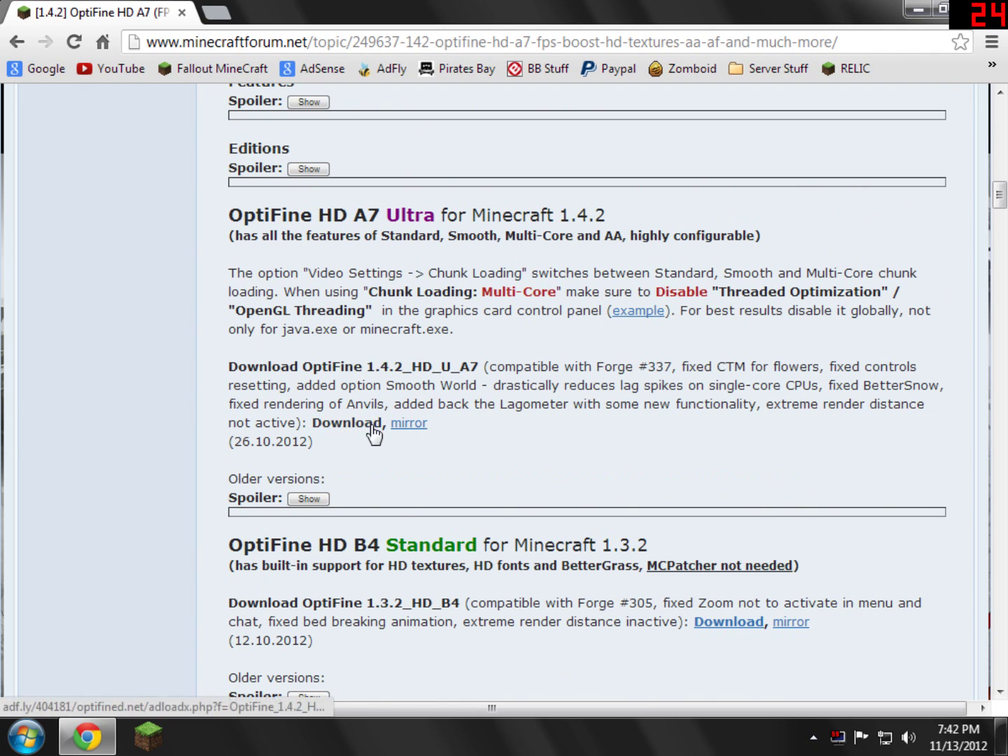
left_click(371, 427)
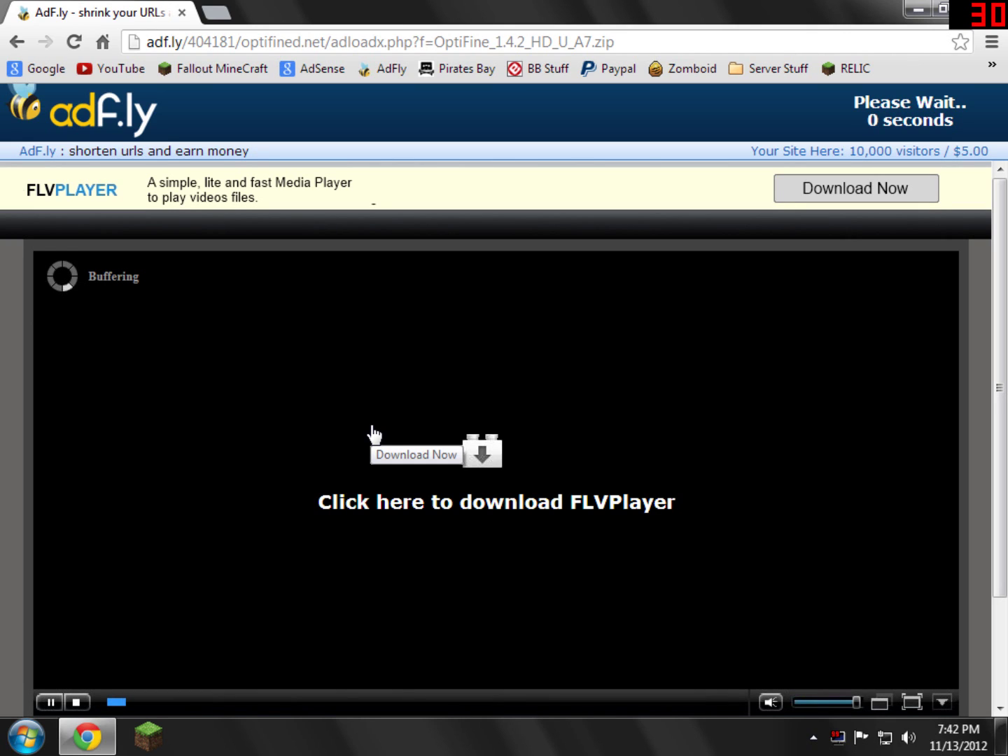
Skip the adf.ly ad, download OptiFine_1.4.2_HD_U_A7.zip, and close Chrome.
left_click(899, 114)
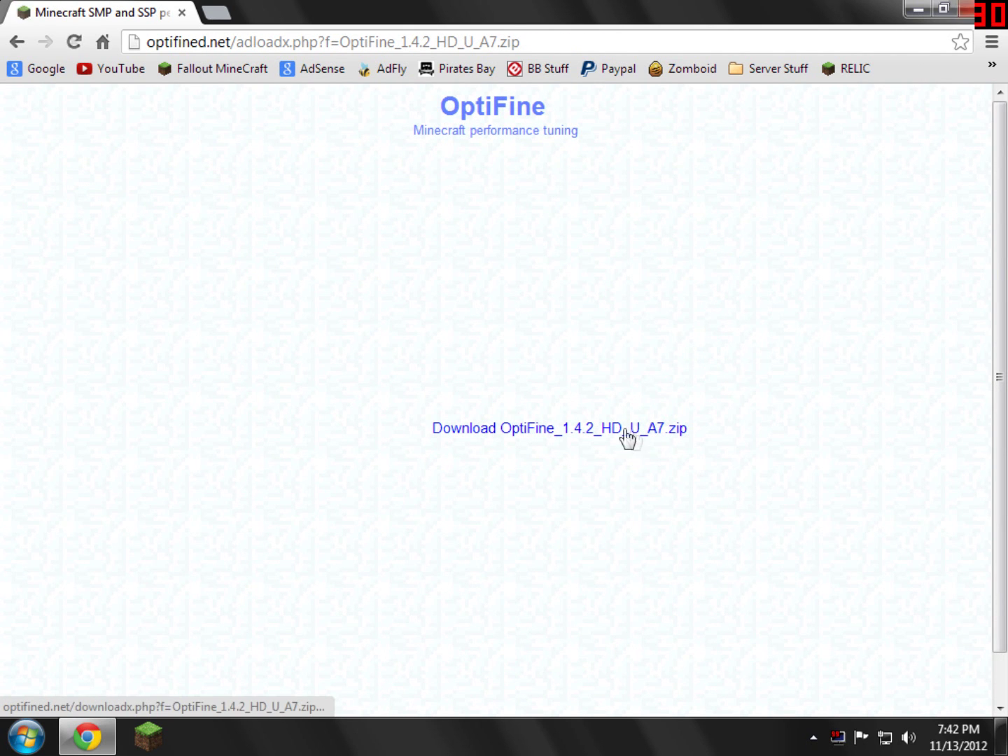
left_click(603, 437)
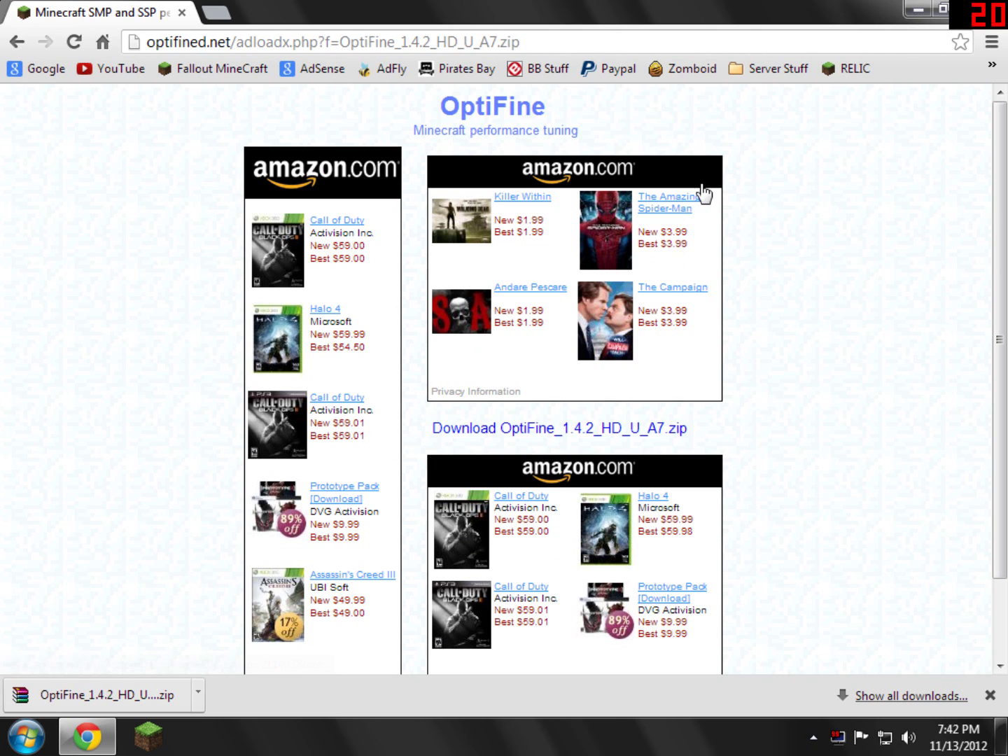
left_click(990, 9)
left_click_drag(219, 123, 27, 213)
left_click(110, 154)
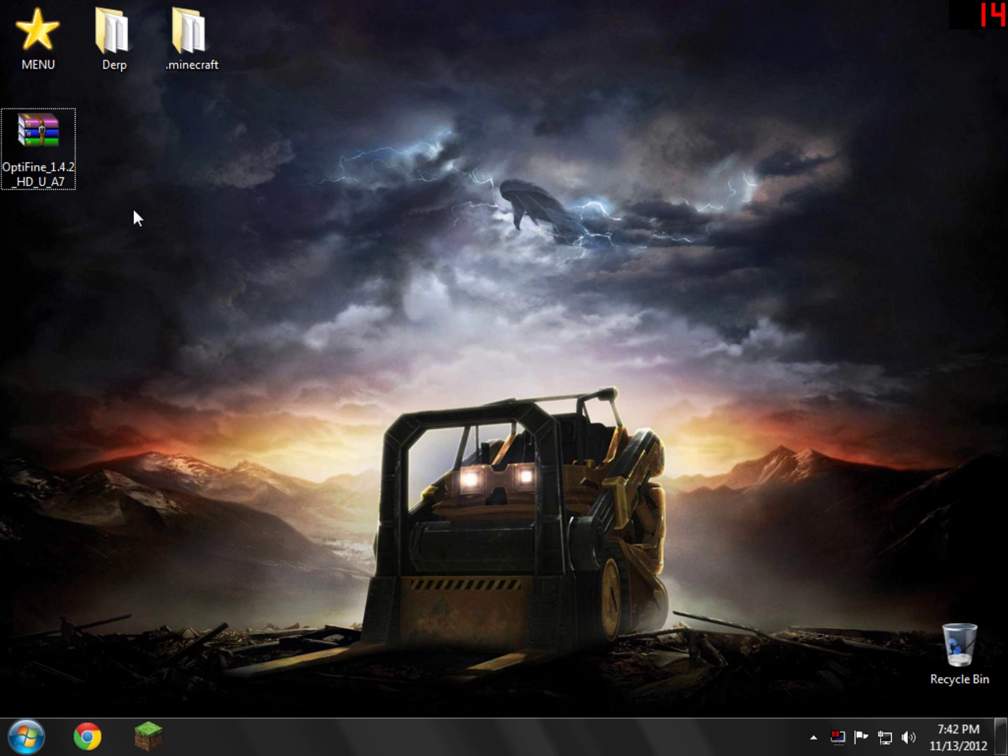
Open the Windows Start menu.
left_click(44, 722)
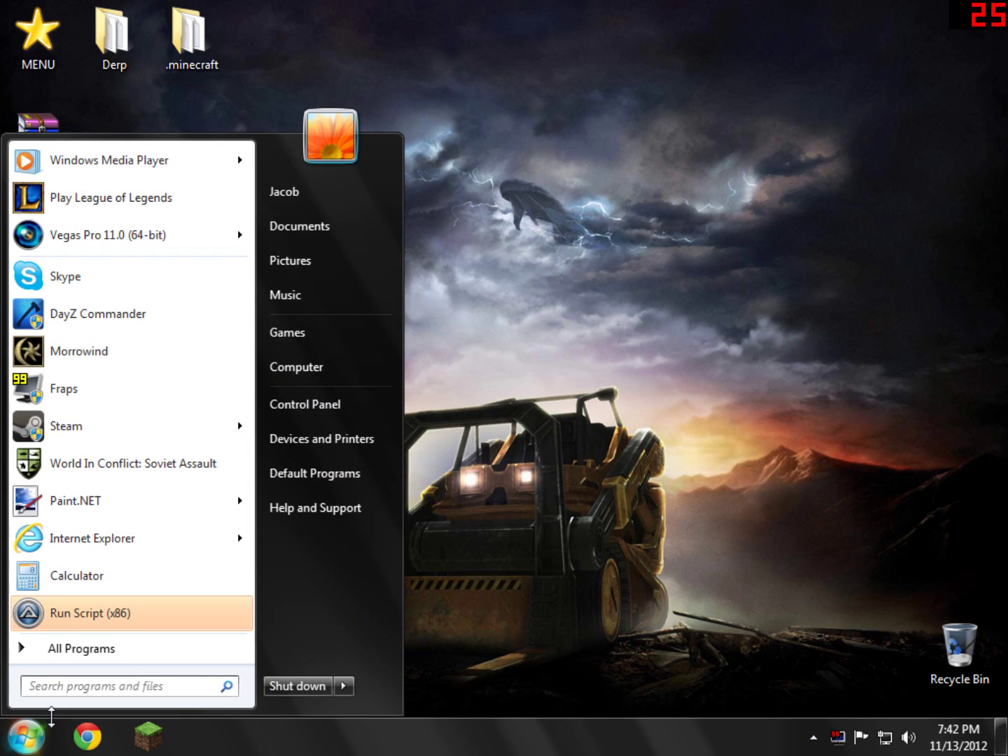
Open %appdata%\.minecraft\bin in Explorer so minecraft.jar is listed, widening the window.
type("%appdata%")
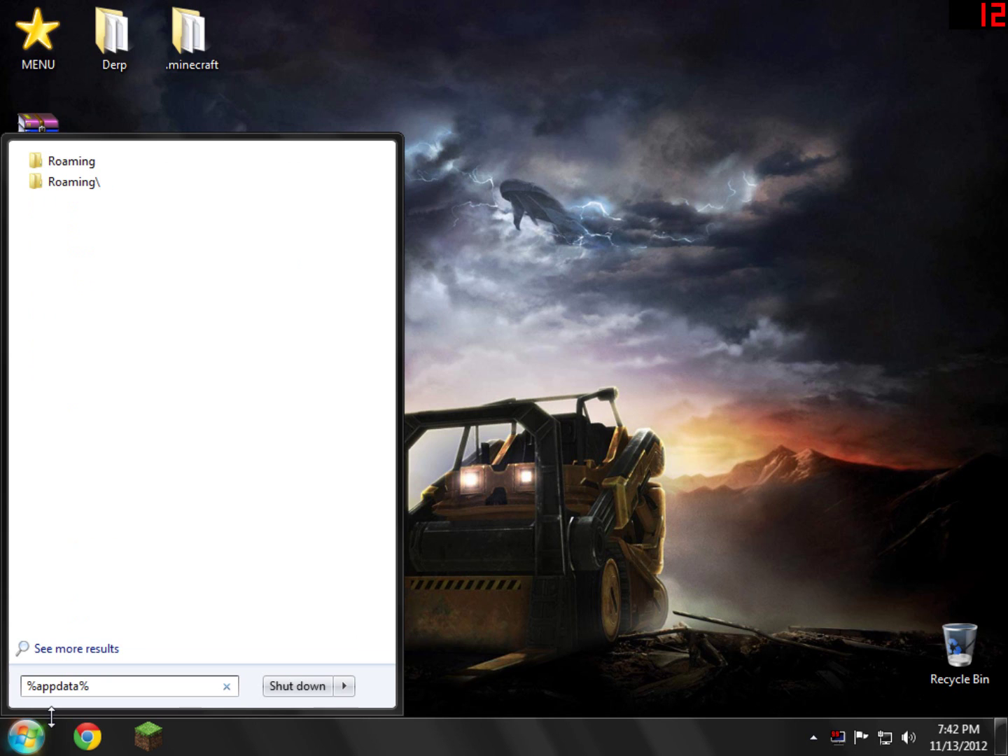
key("Return")
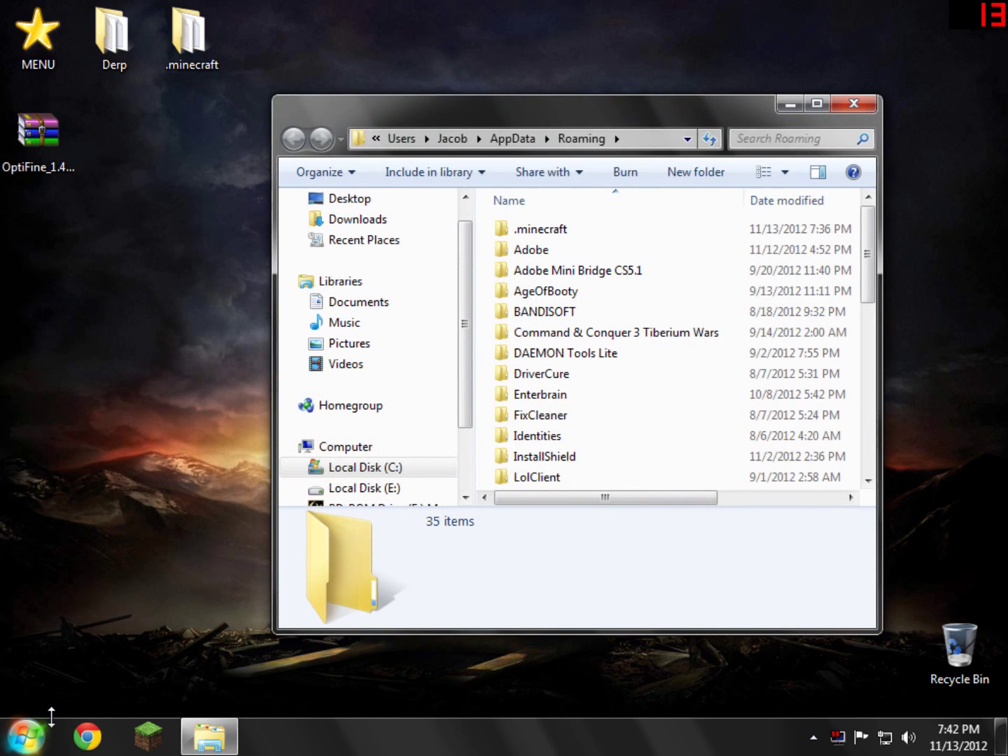
left_click_drag(508, 117, 464, 98)
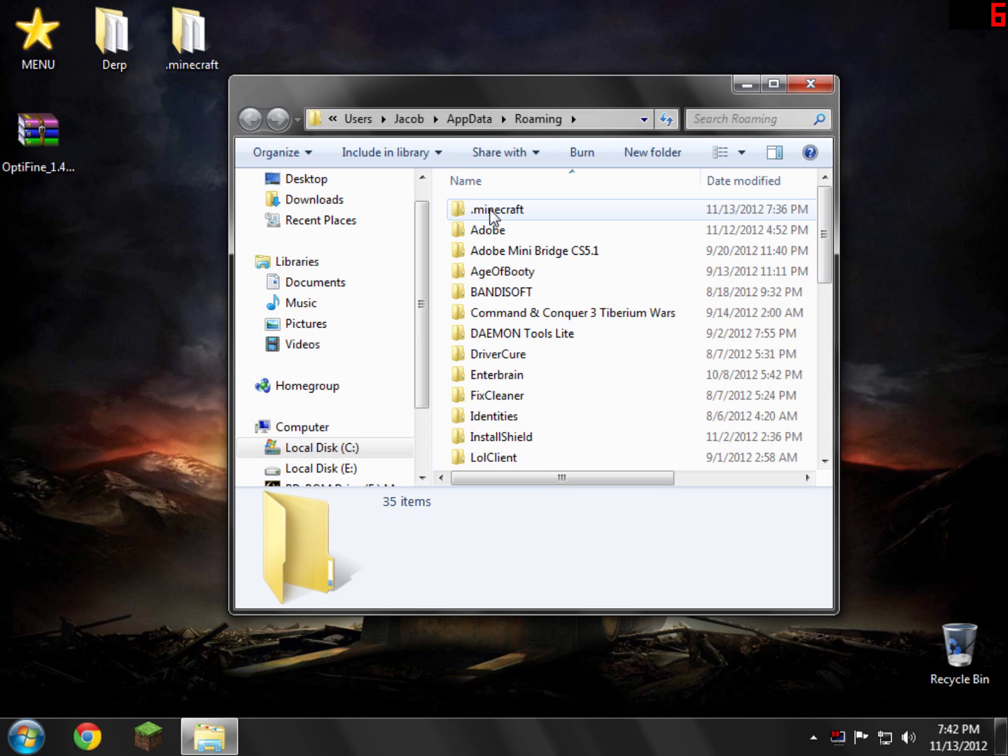
double_click(487, 212)
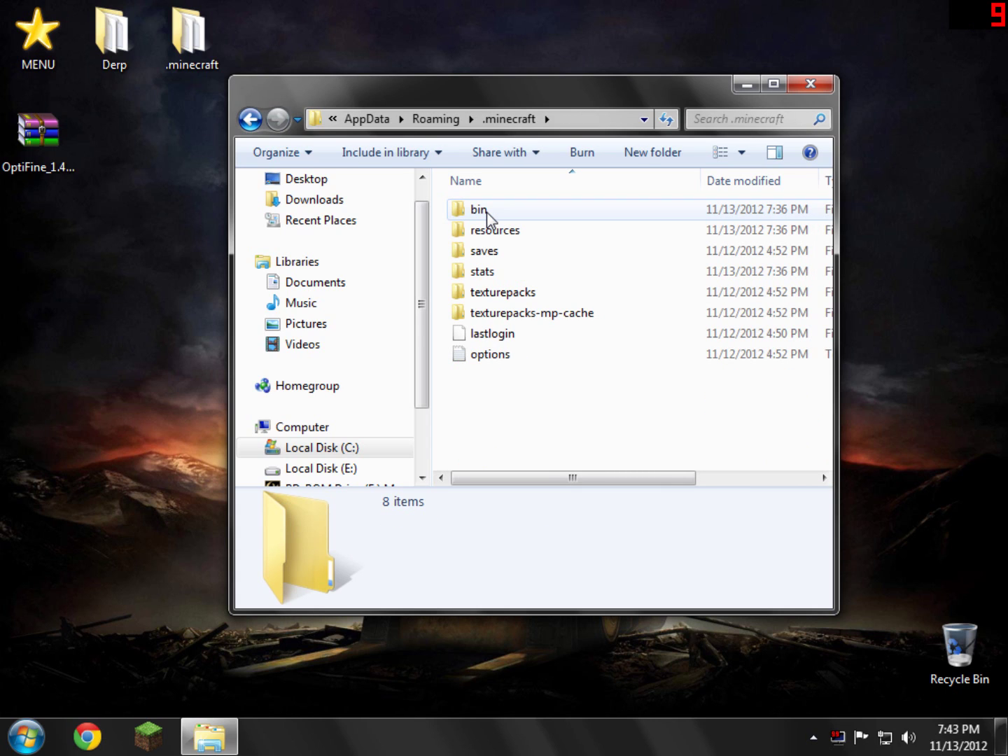
double_click(487, 211)
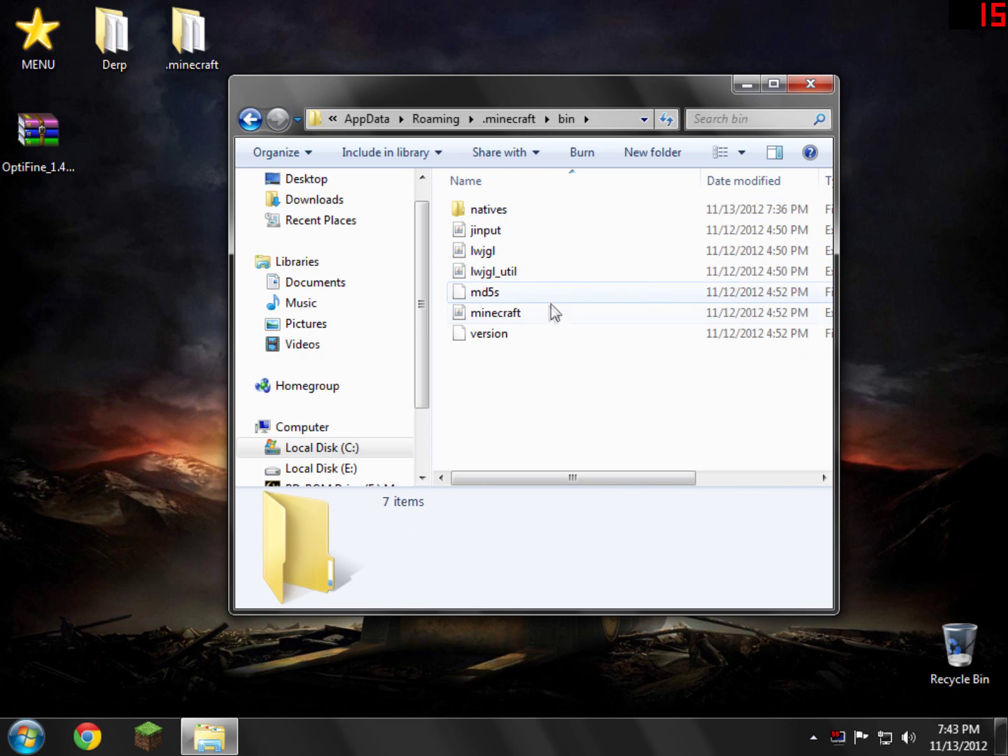
left_click_drag(588, 488, 656, 490)
left_click_drag(229, 382, 105, 360)
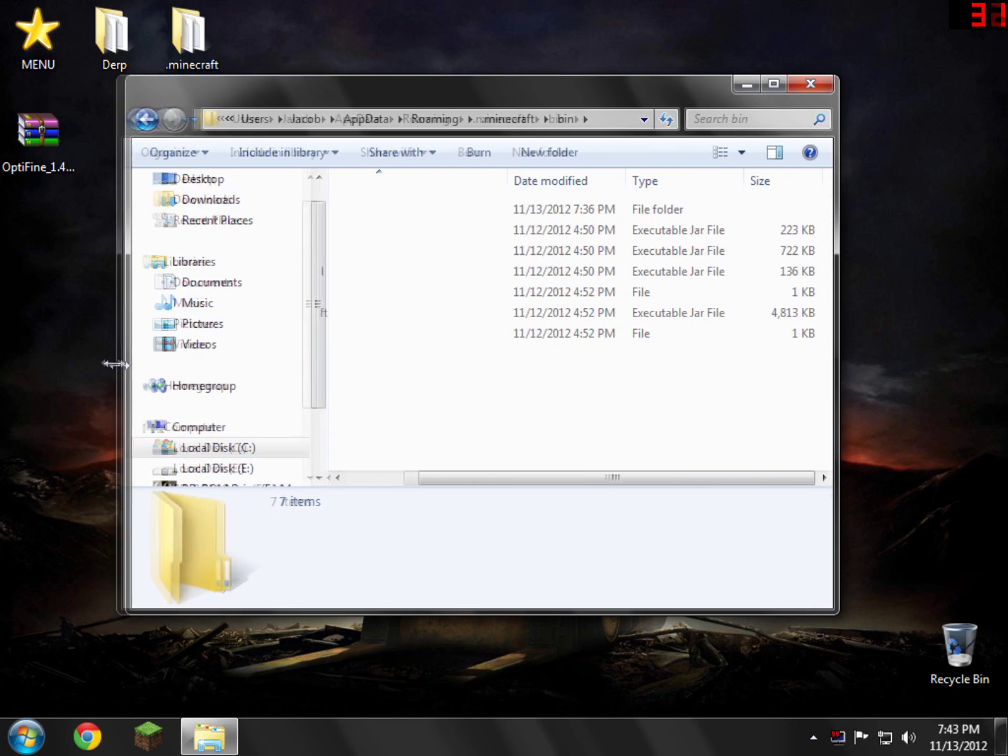
left_click_drag(406, 480, 340, 480)
Open minecraft.jar as an archive in WinRAR, dismissing the licence reminder.
left_click(365, 322)
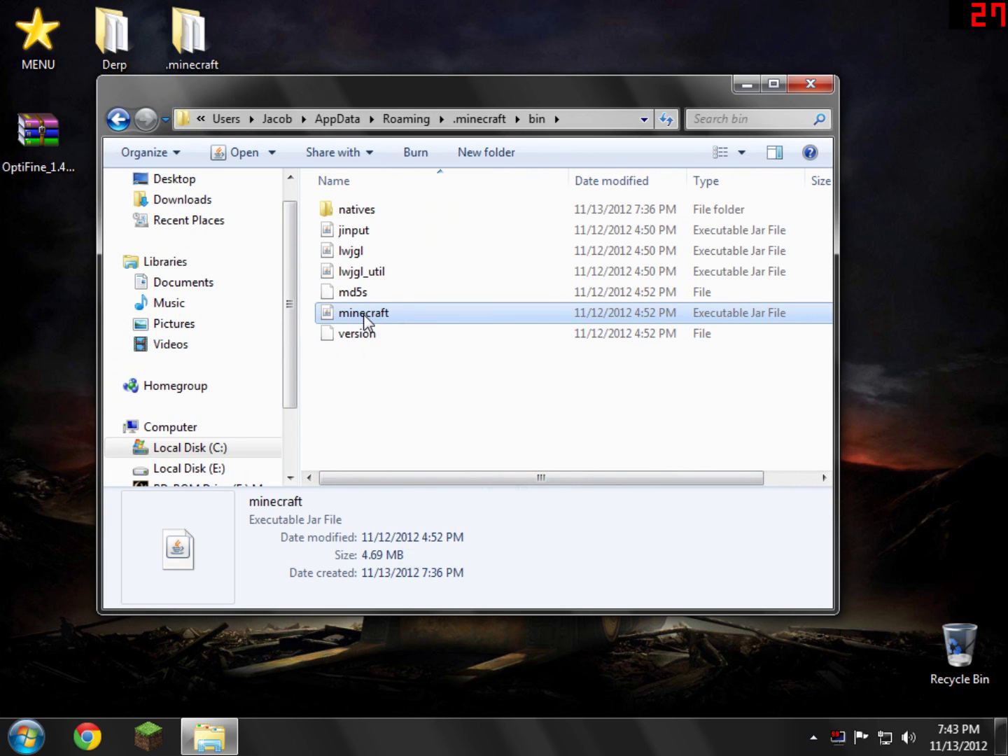
right_click(366, 317)
mouse_move(412, 370)
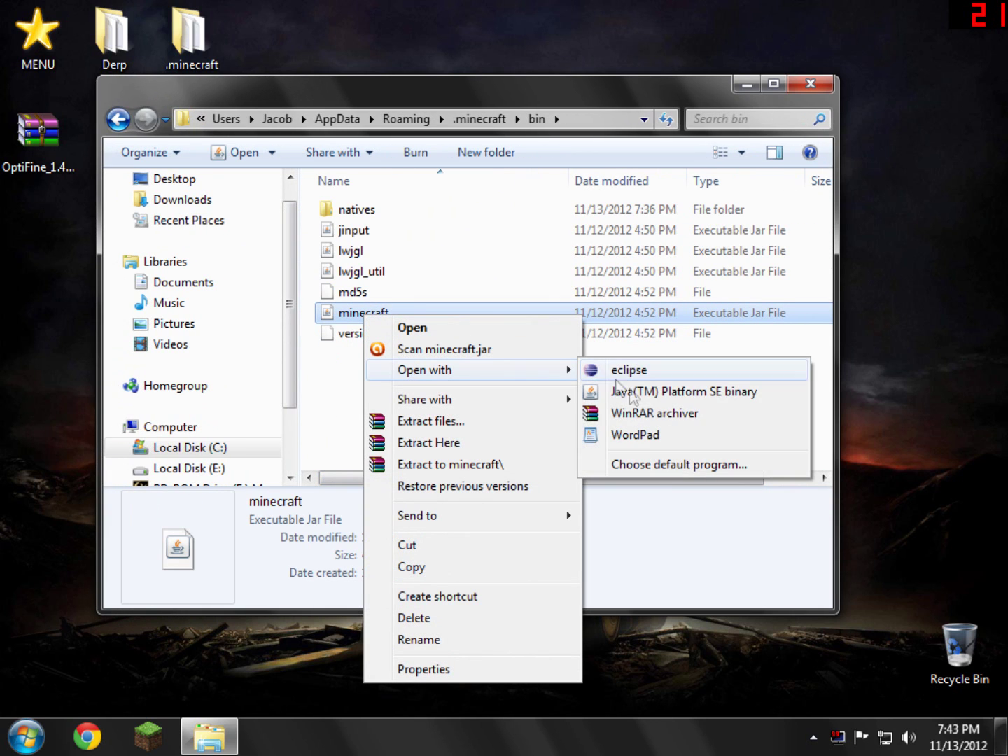
left_click(647, 414)
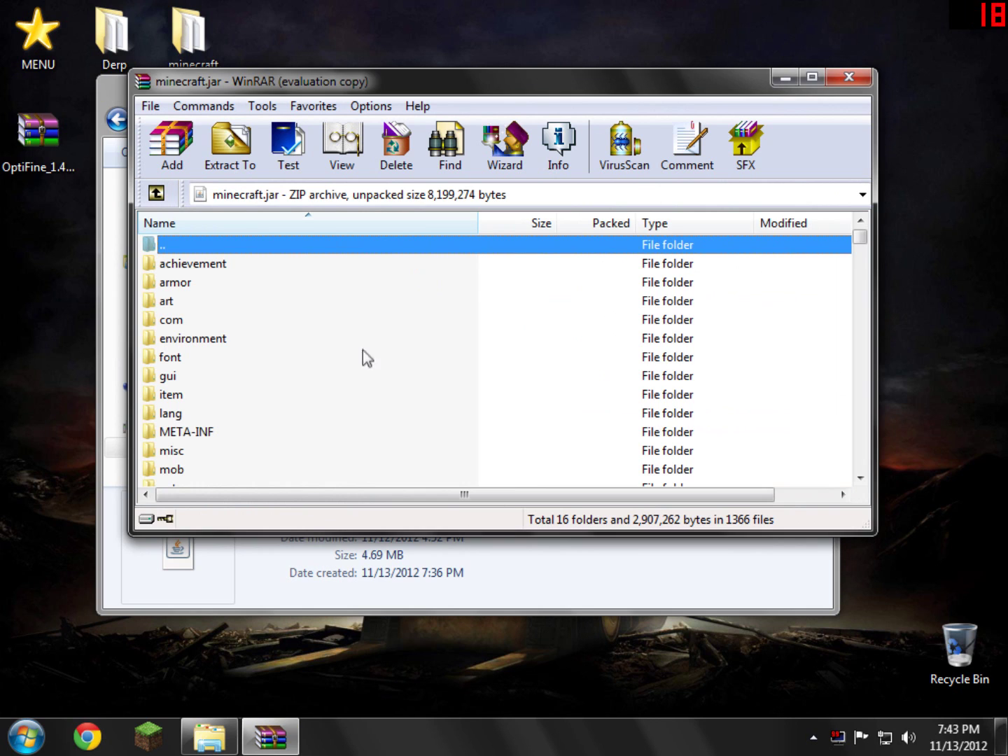
left_click(585, 315)
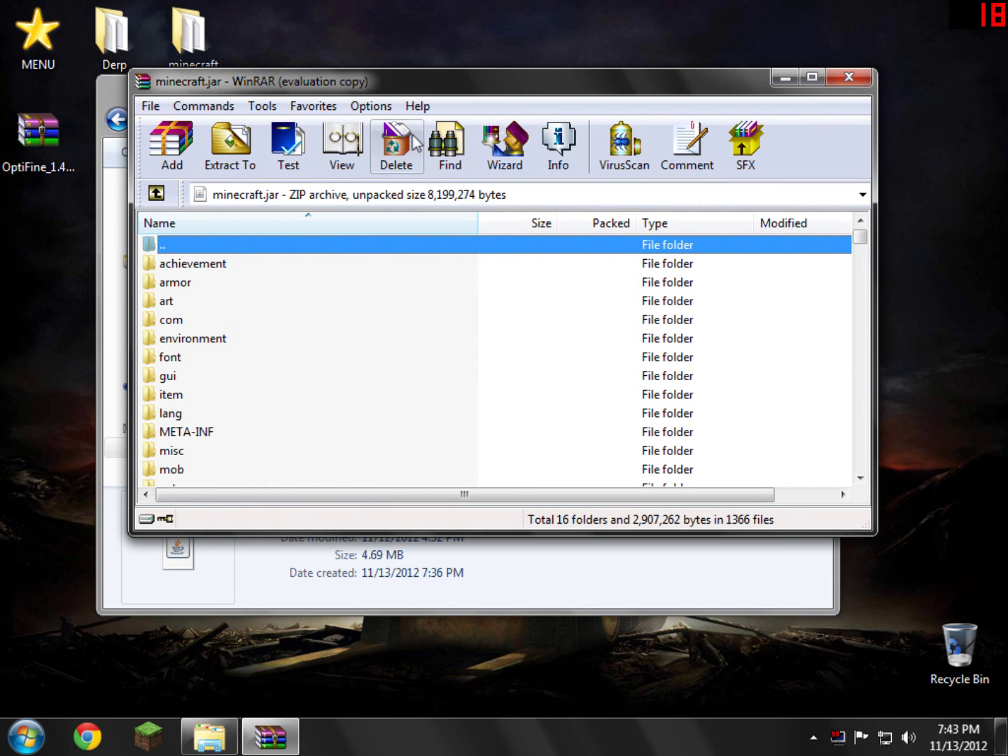
Delete the META-INF folder from minecraft.jar.
left_click(184, 438)
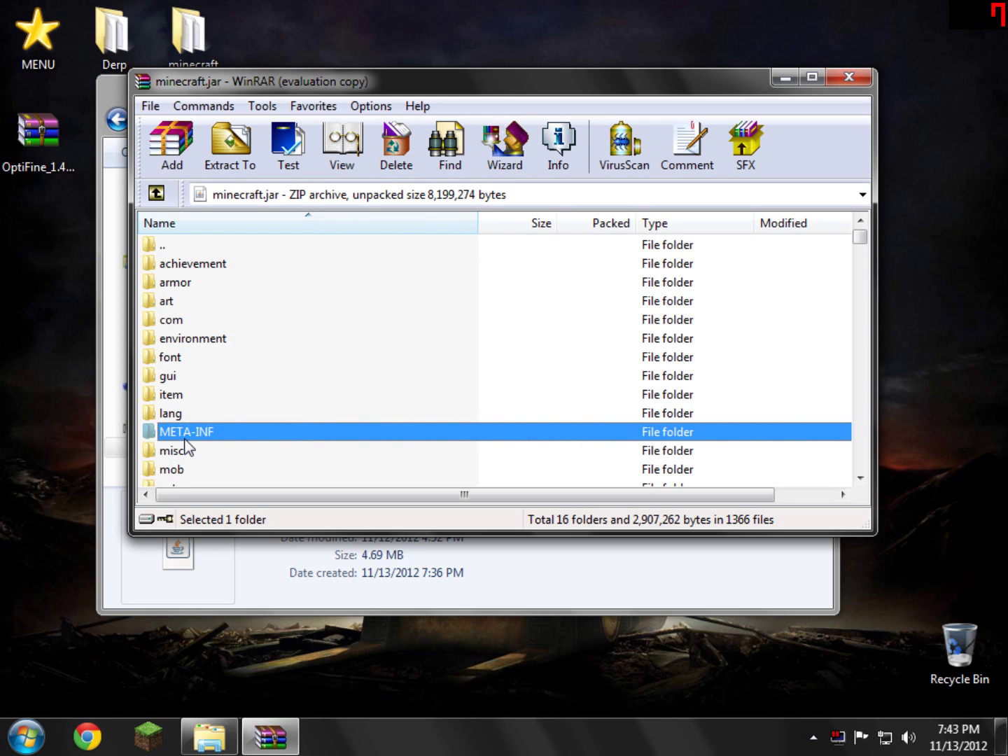
right_click(180, 439)
left_click(267, 187)
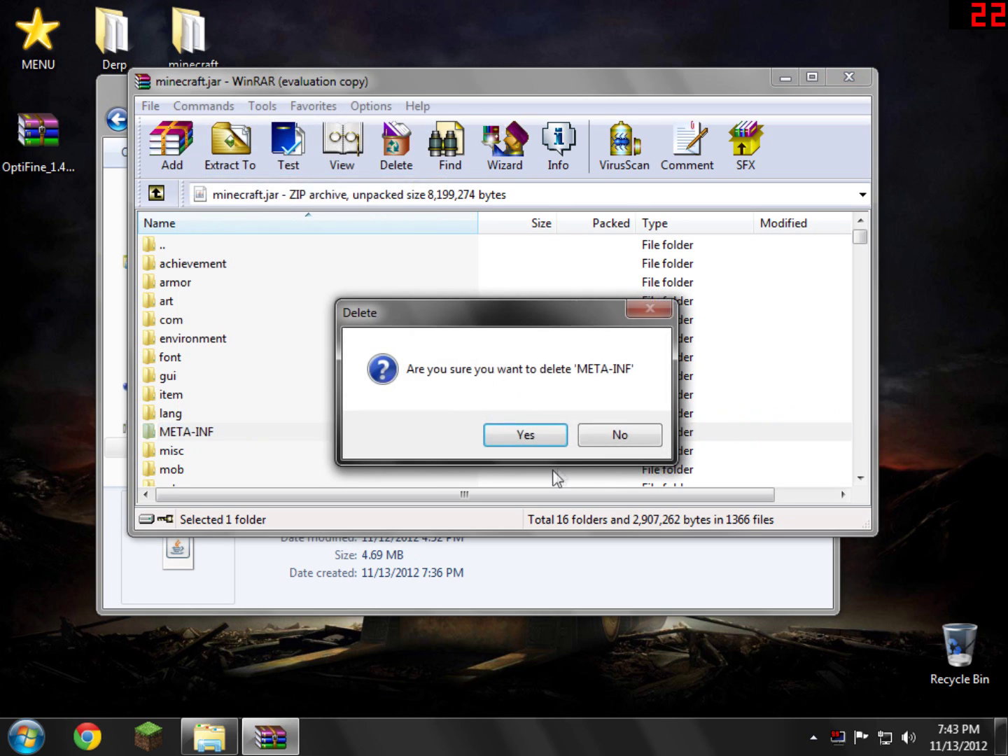
left_click(539, 439)
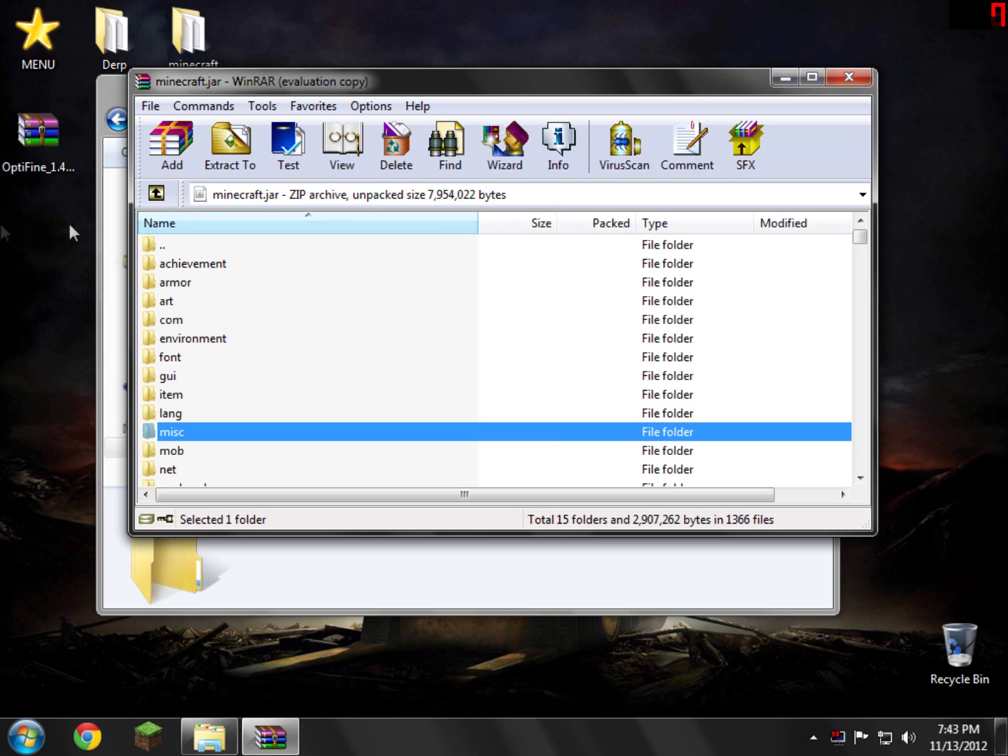
left_click(41, 156)
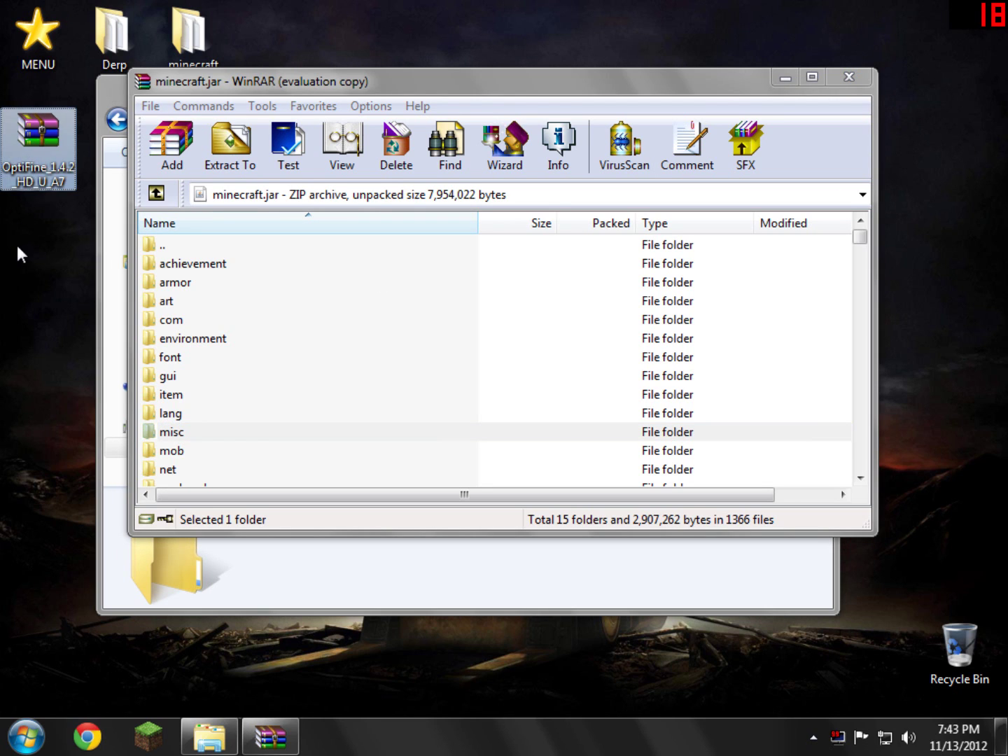
Add all 62 files from the OptiFine archive into minecraft.jar.
double_click(34, 135)
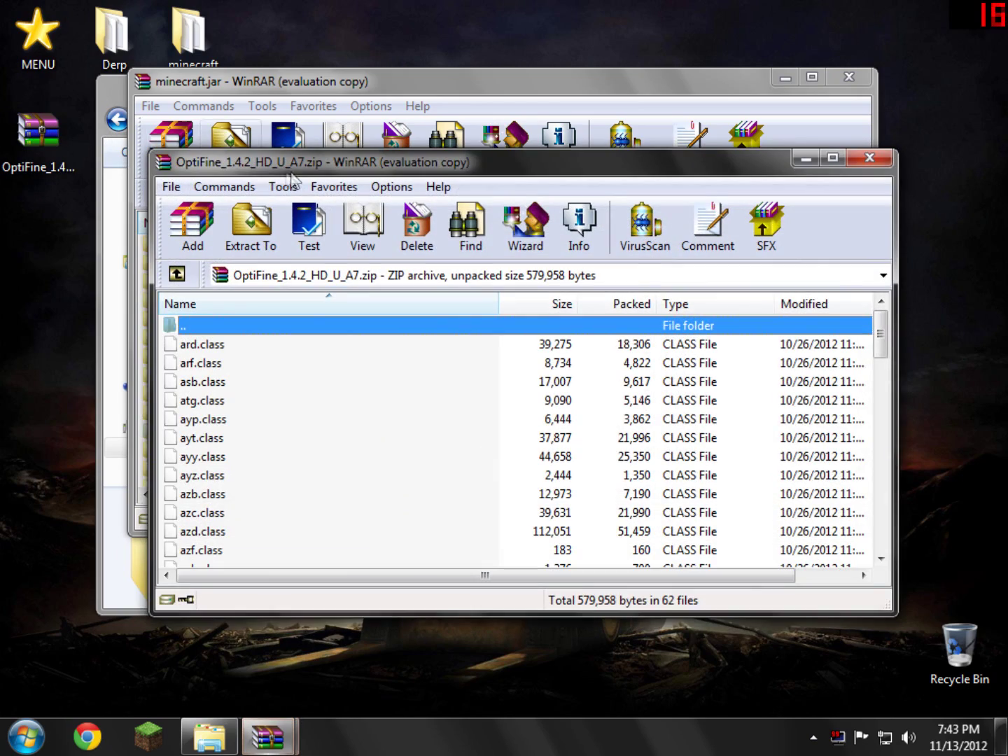
left_click_drag(275, 197, 540, 101)
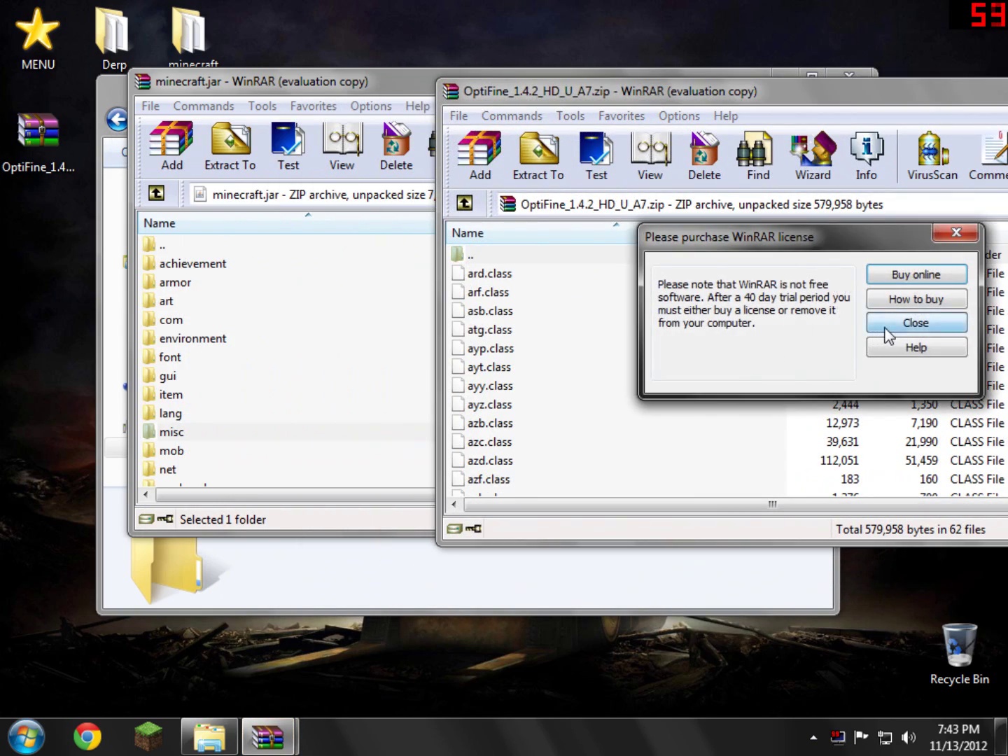
left_click(913, 322)
right_click(560, 315)
left_click(579, 320)
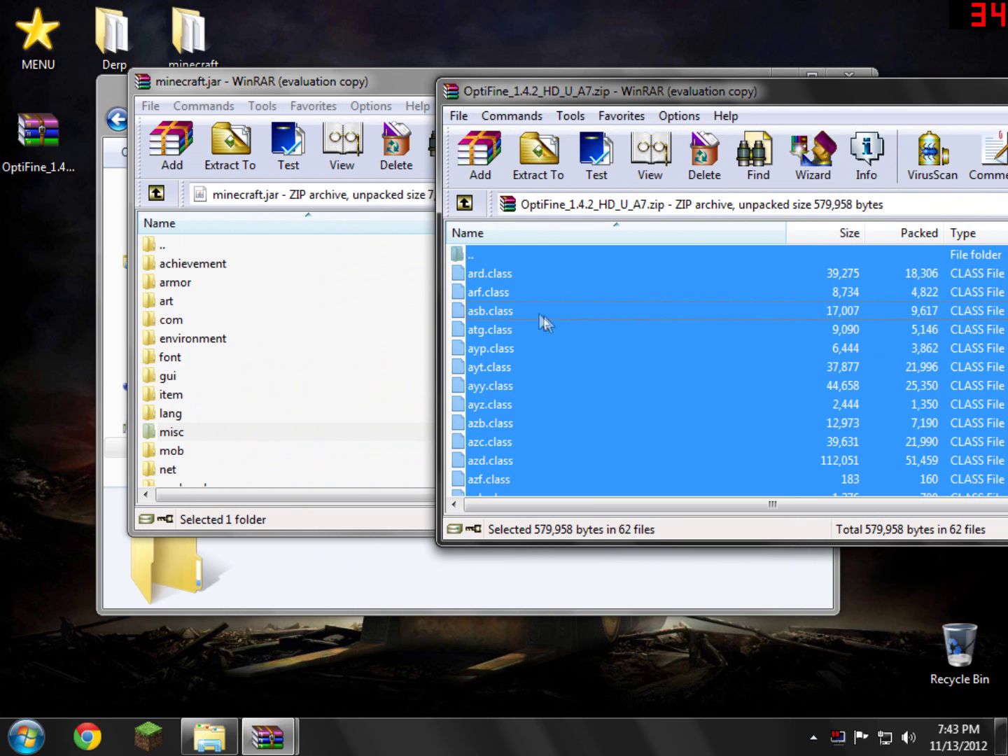
left_click_drag(727, 360, 281, 299)
left_click(519, 475)
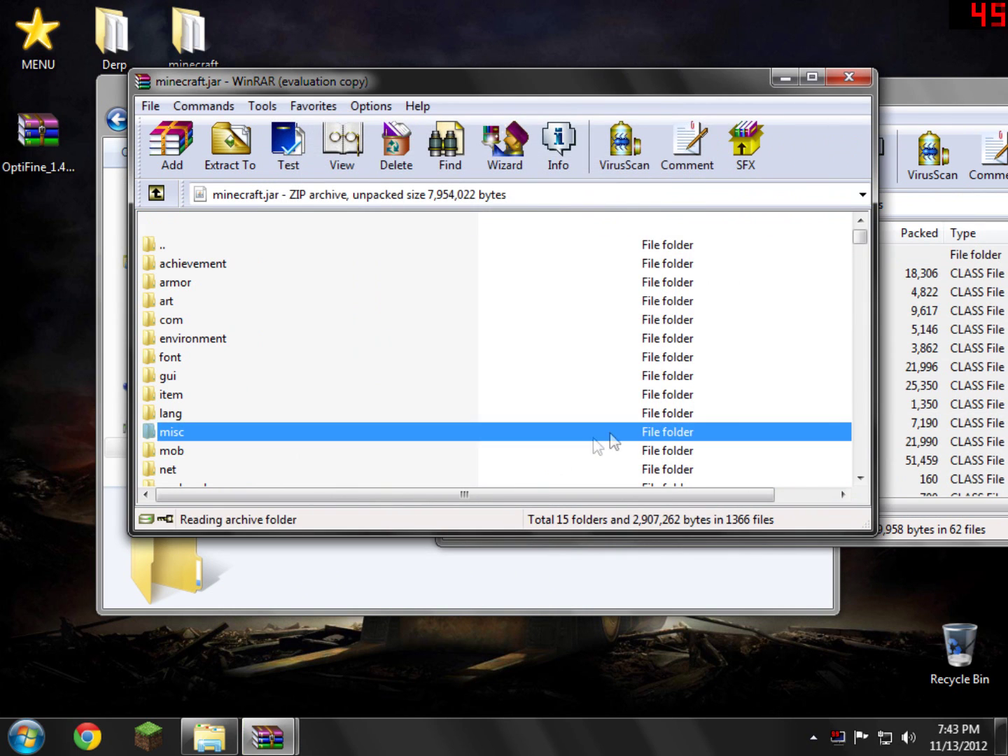
Close the minecraft.jar and OptiFine WinRAR windows and the bin folder.
left_click(848, 78)
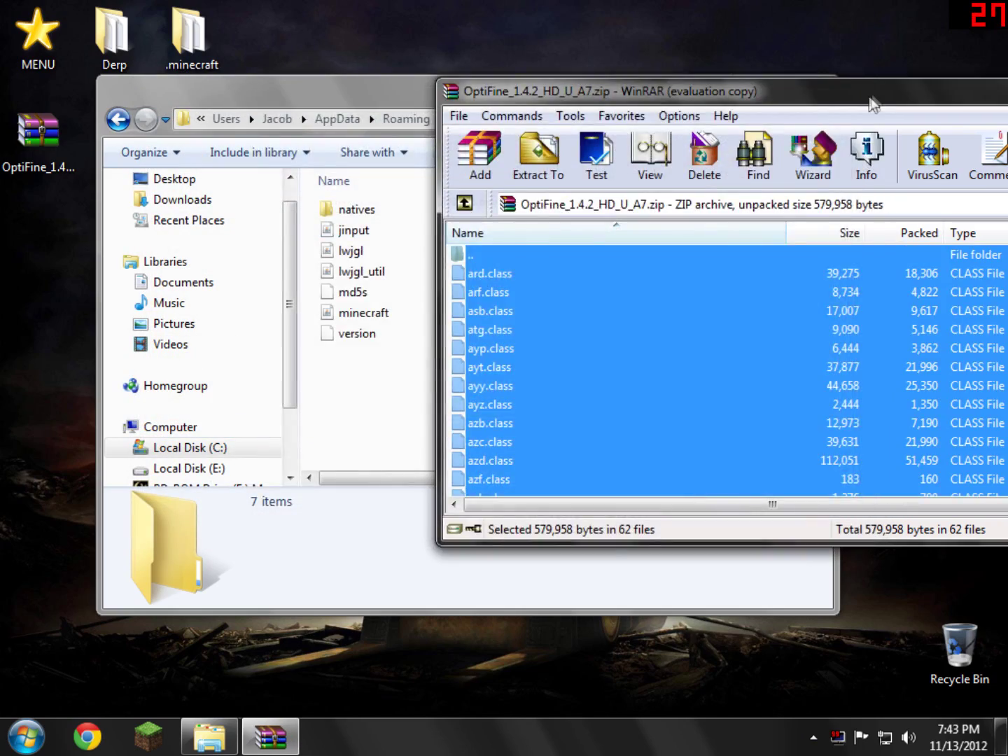
left_click_drag(871, 97, 685, 142)
left_click(969, 130)
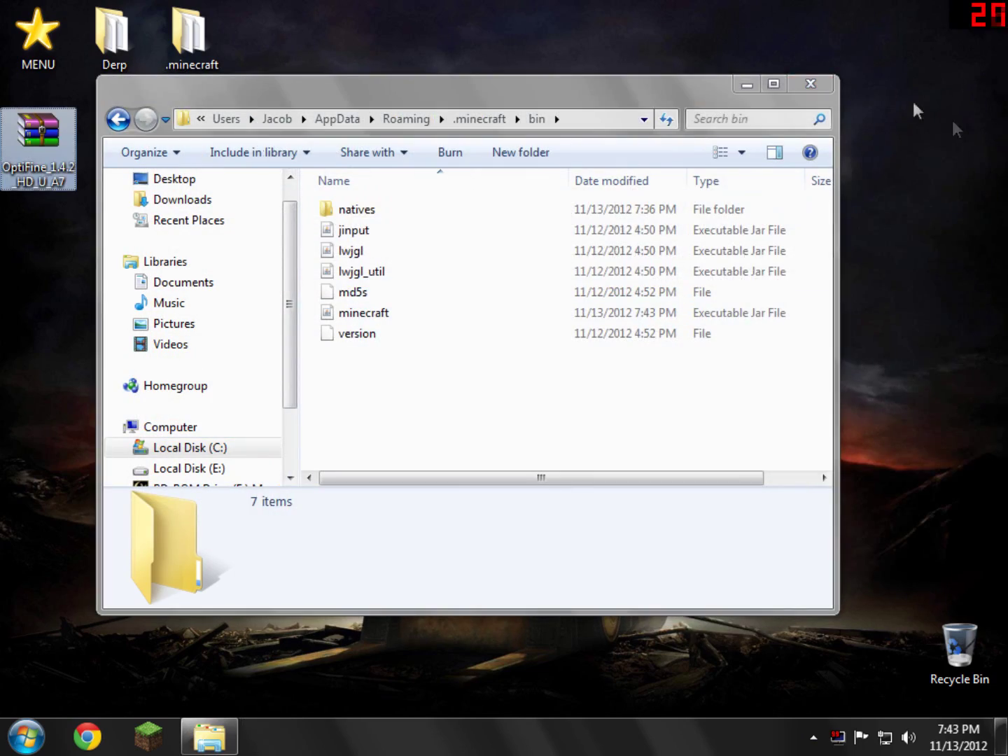
left_click(812, 83)
Launch Minecraft past the security warning, log in, and maximize the game window.
left_click(164, 734)
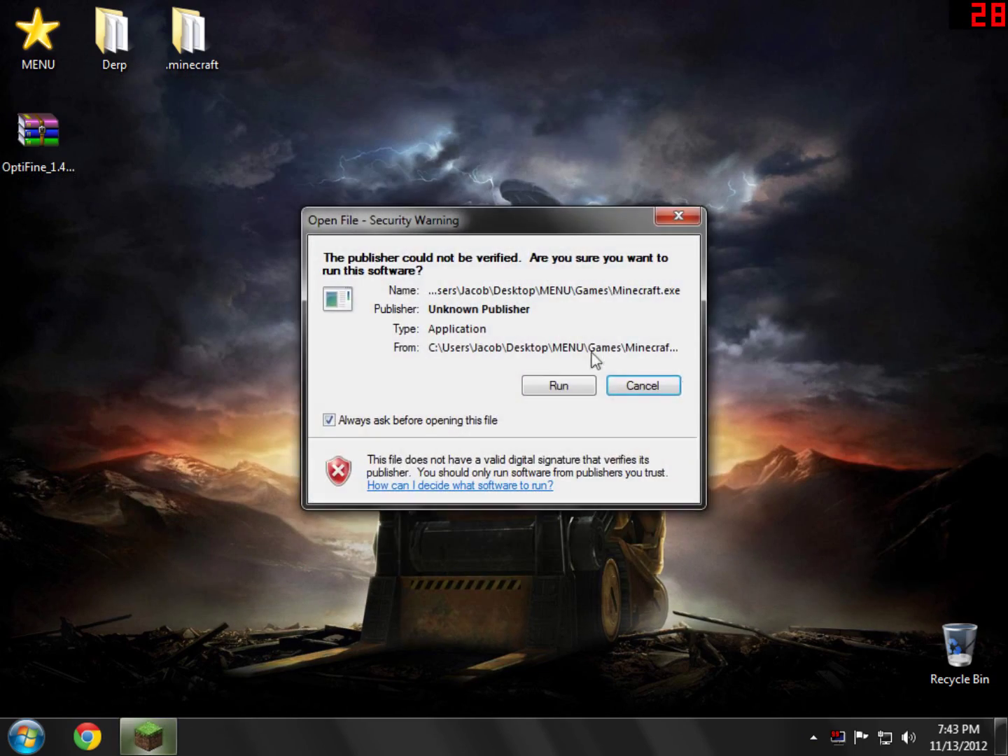
left_click(549, 392)
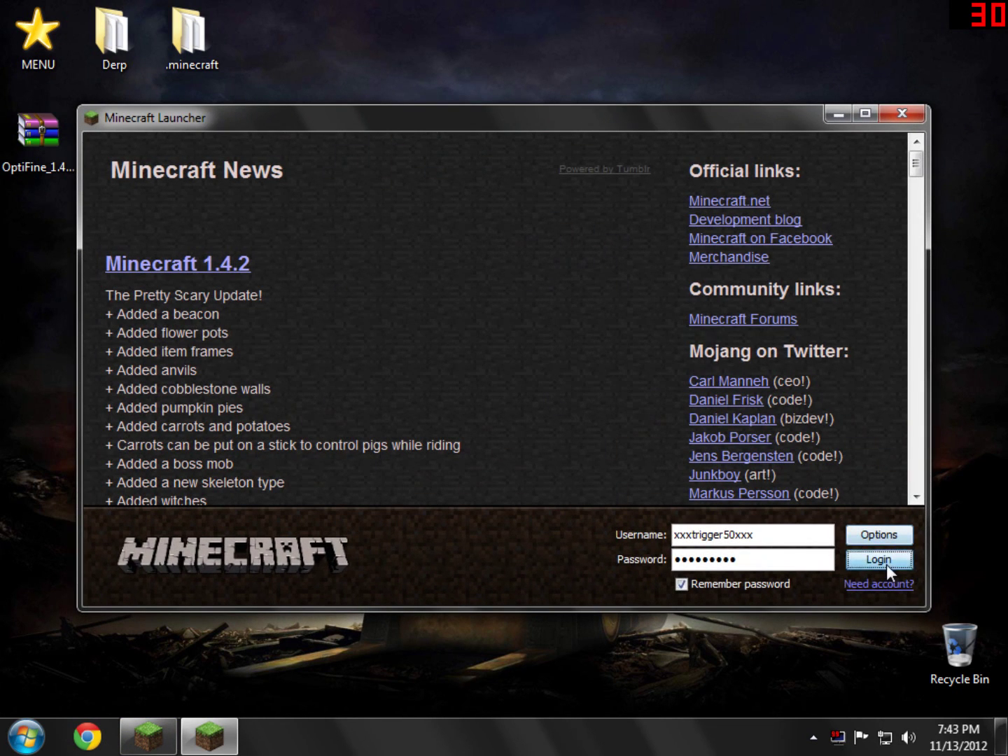
left_click(885, 563)
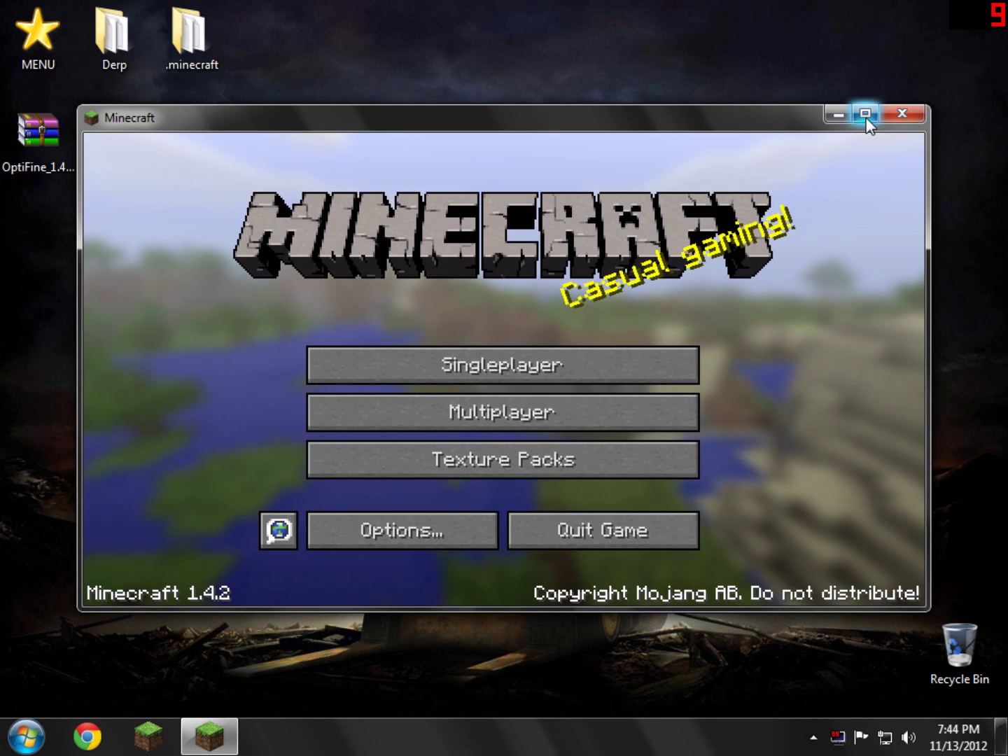
left_click(865, 115)
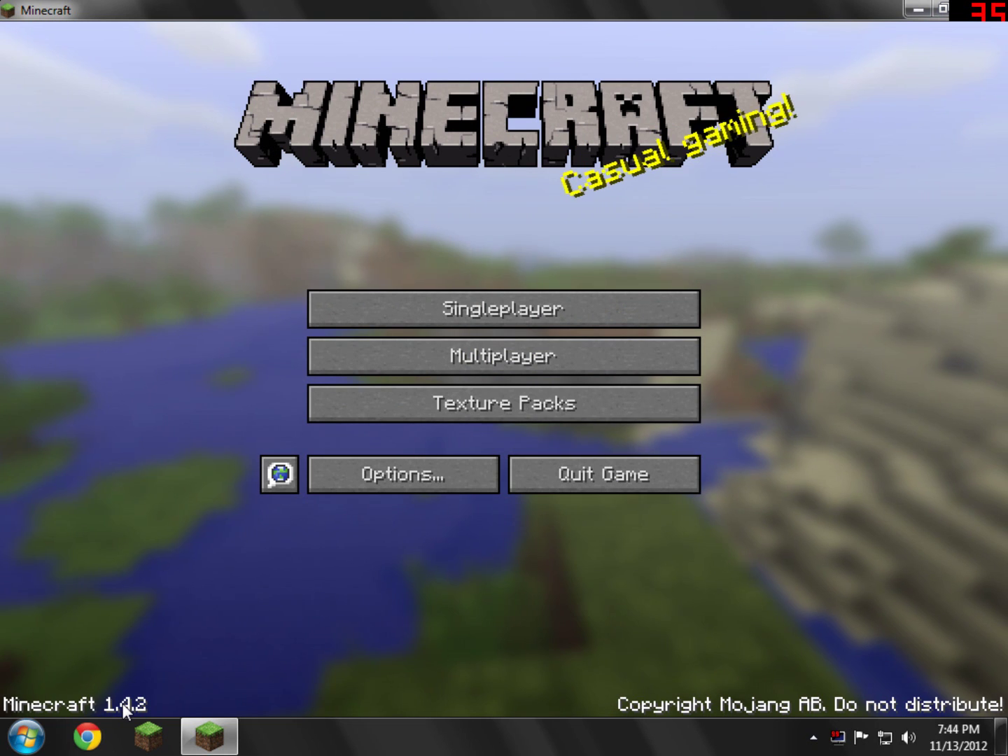
left_click(349, 462)
In Video Settings, cycle the Performance mode to Max FPS.
left_click(478, 341)
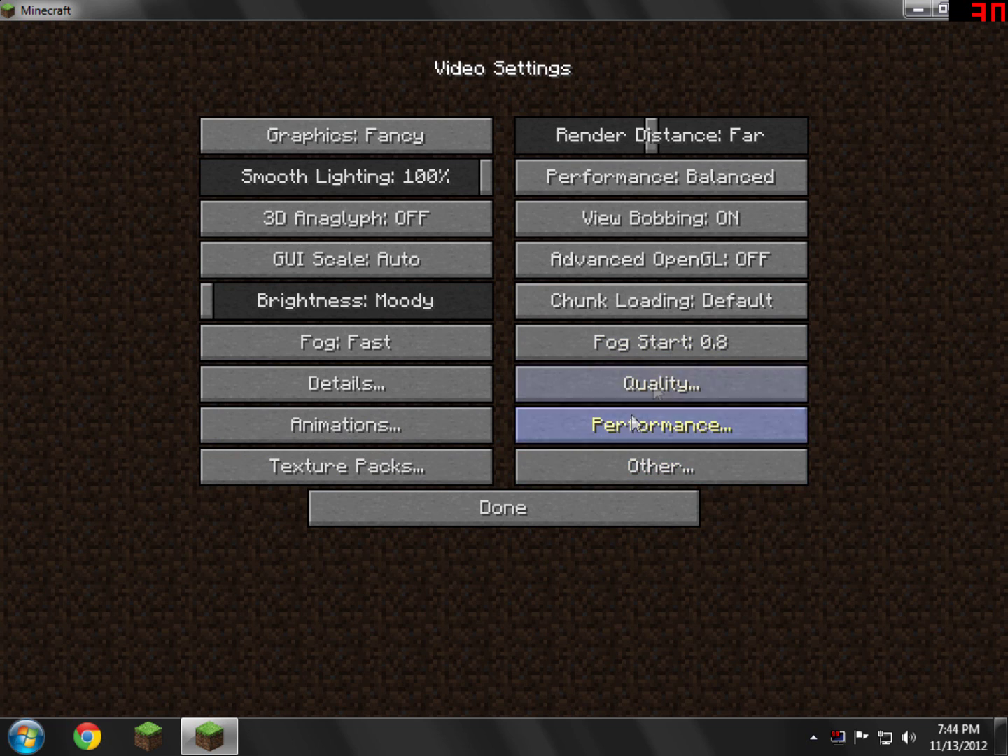
left_click(683, 189)
left_click(683, 190)
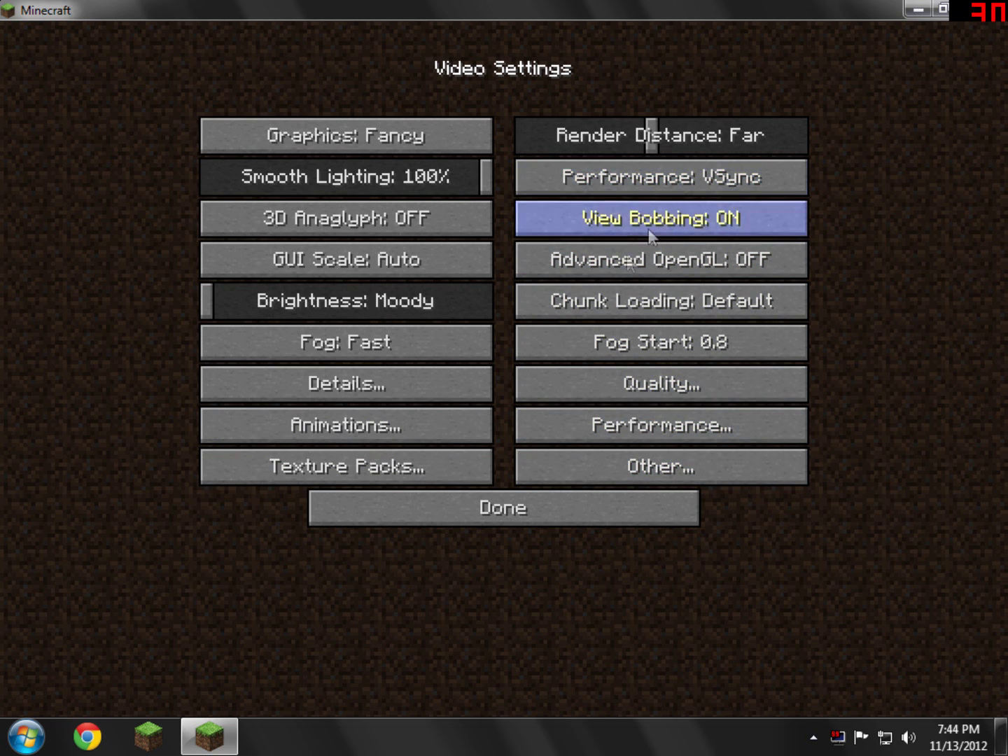
left_click(680, 189)
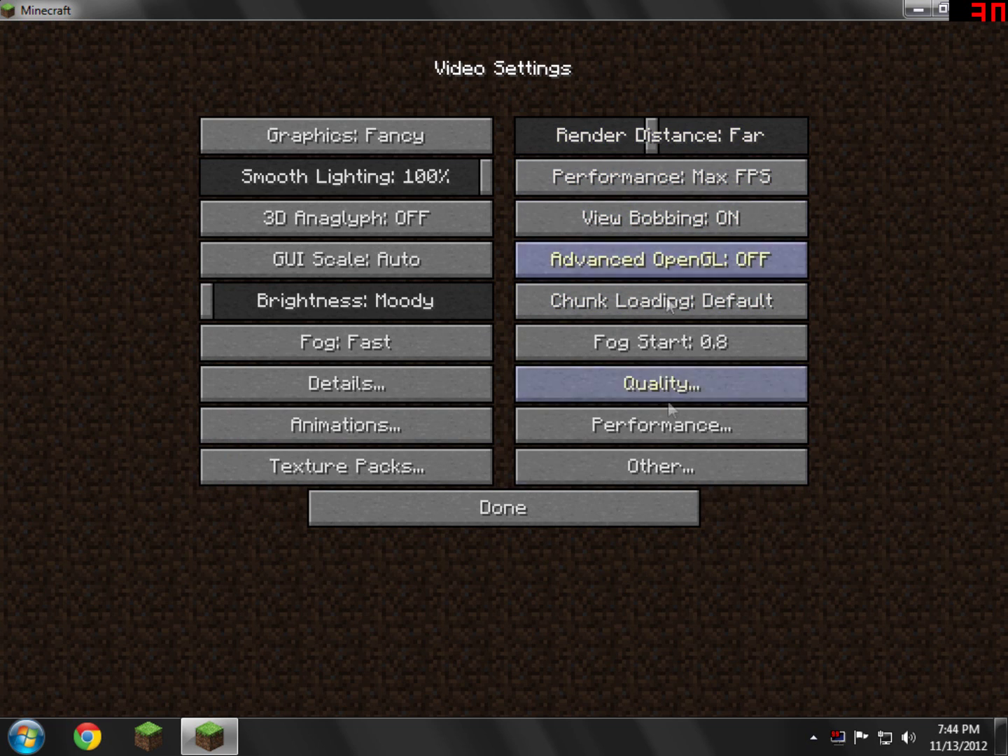
Turn Smooth FPS on, return to the main menu, and open Singleplayer.
left_click(622, 434)
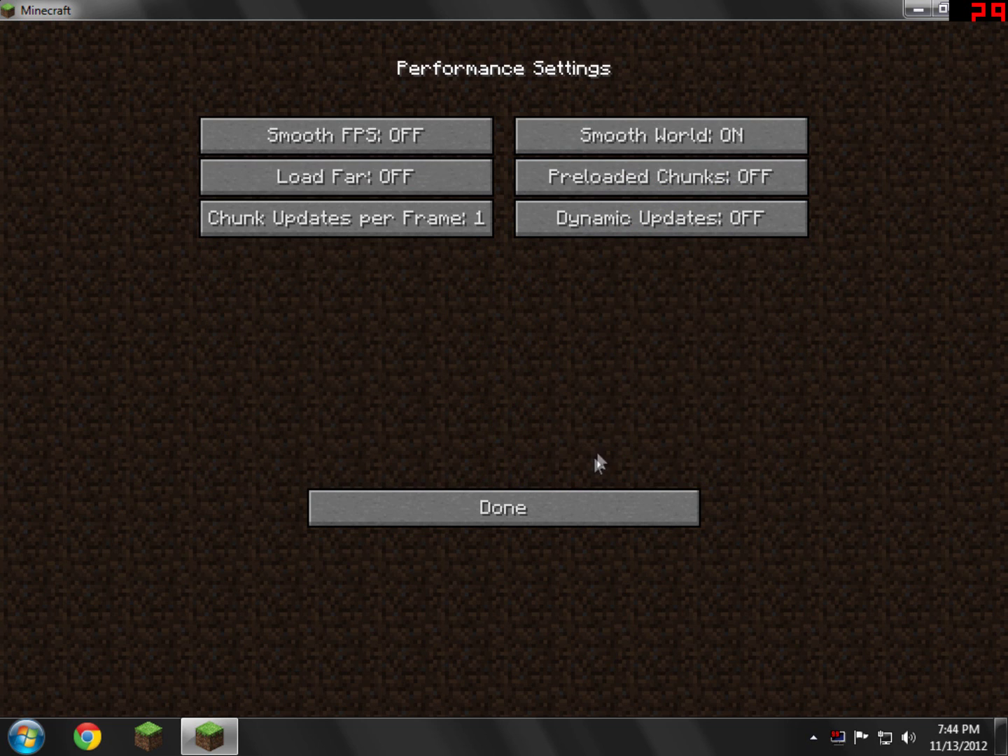
left_click(353, 133)
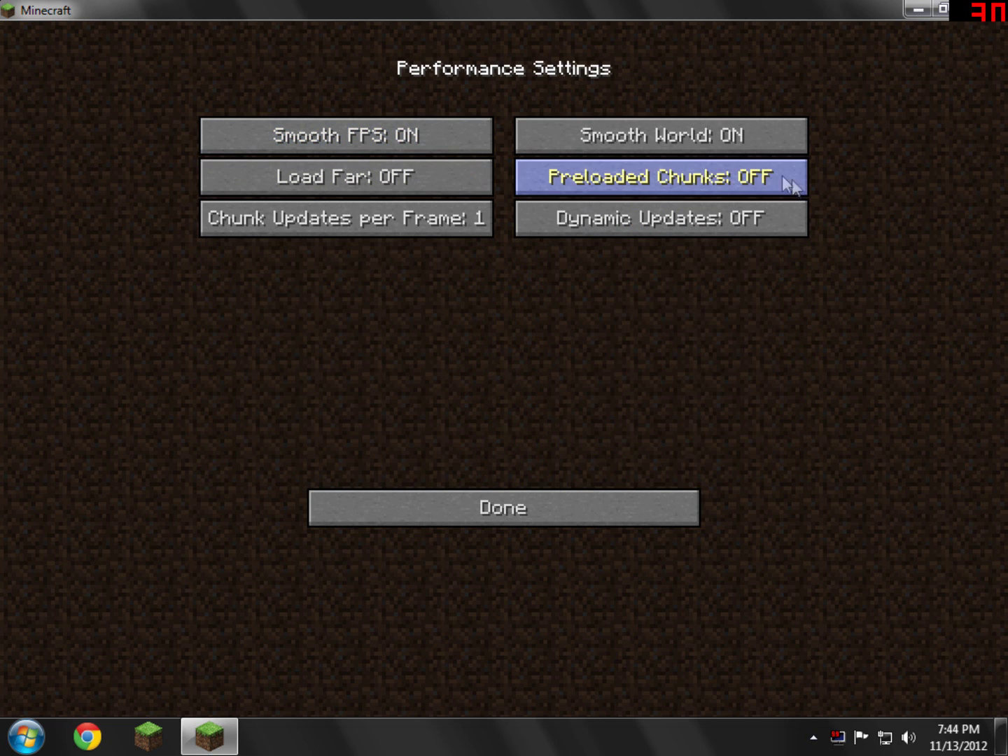
left_click(566, 505)
left_click(549, 507)
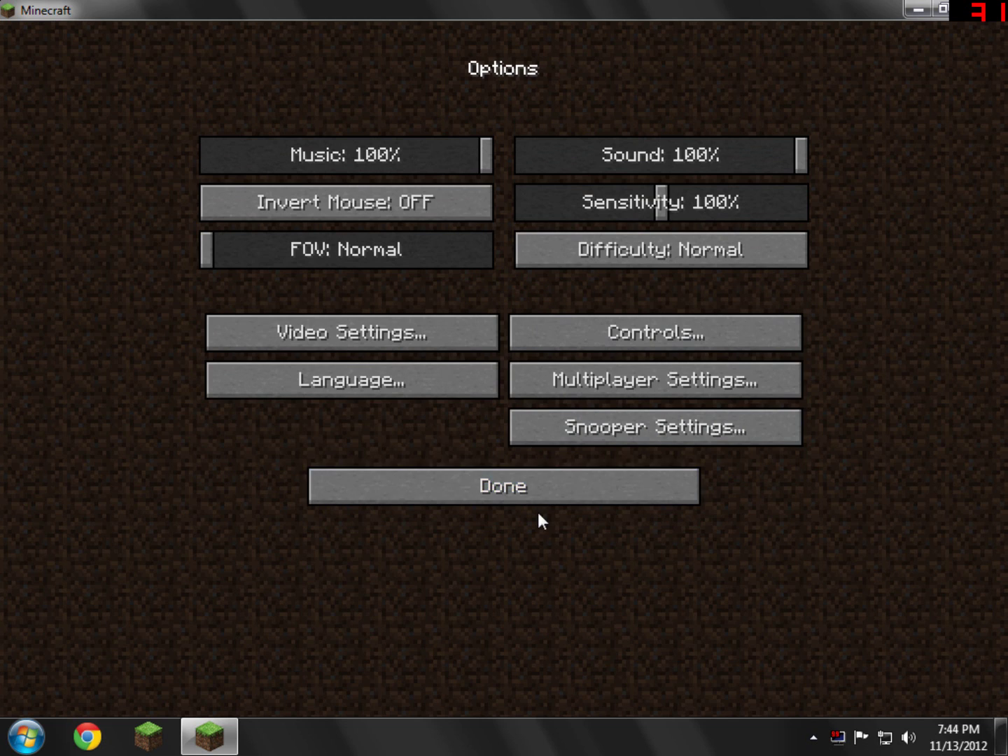
left_click(517, 488)
left_click(464, 293)
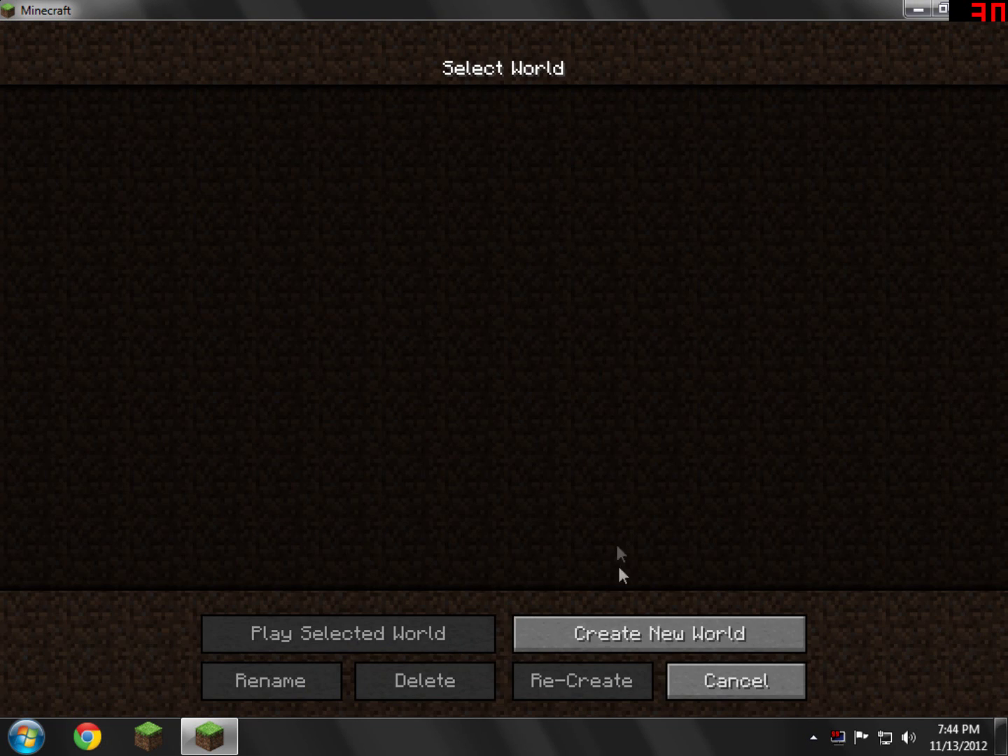
Create and load a new world, then open the inventory and break the grass.
left_click(630, 630)
left_click(463, 668)
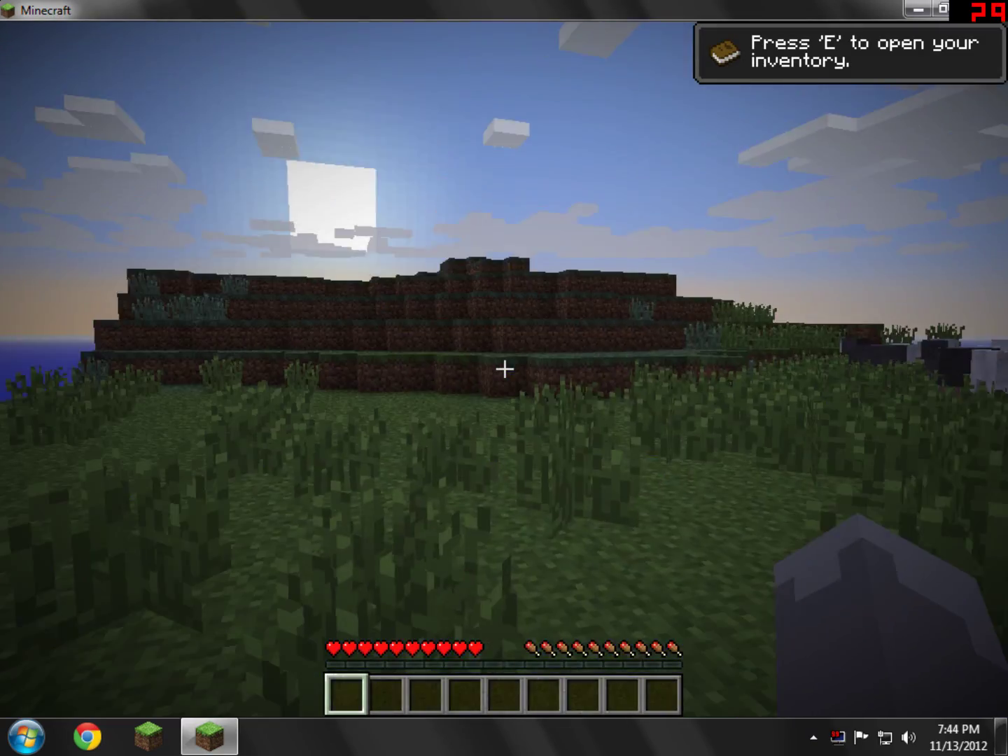
key("e")
left_click(504, 368)
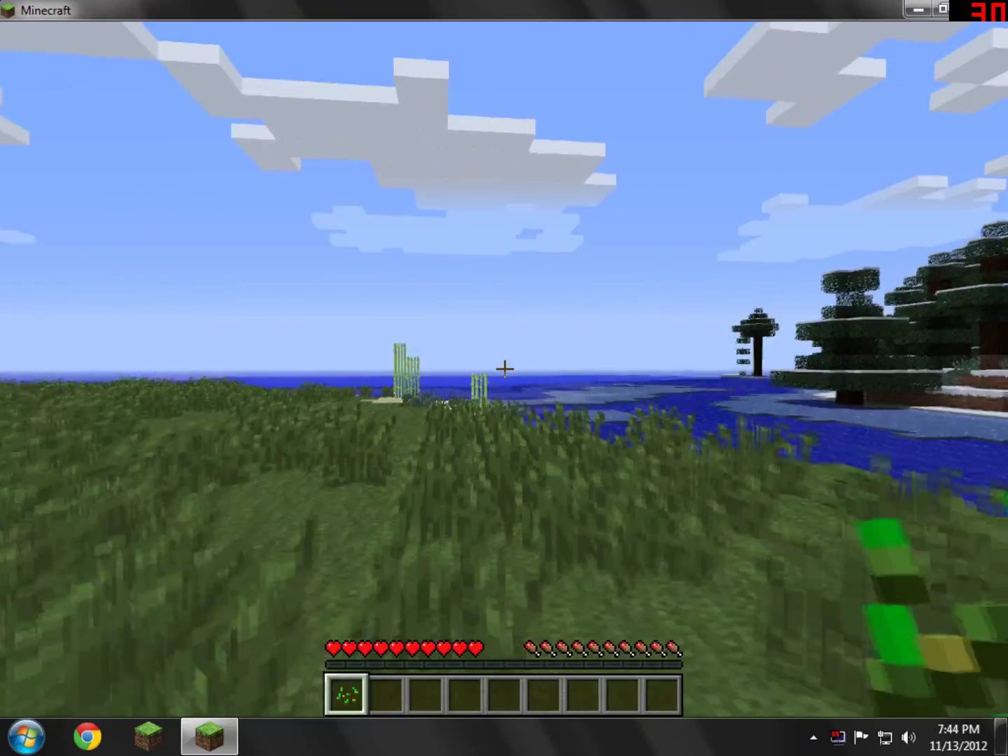
Walk forward across the grassland to the riverbank sugar cane, then step left.
key("w")
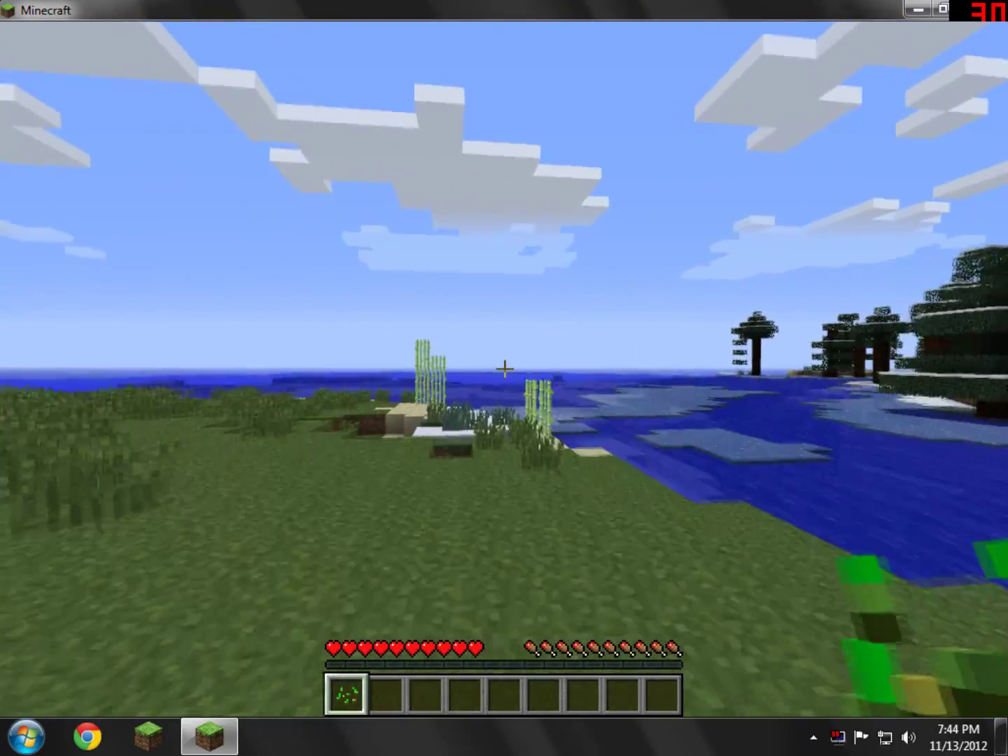
key("w")
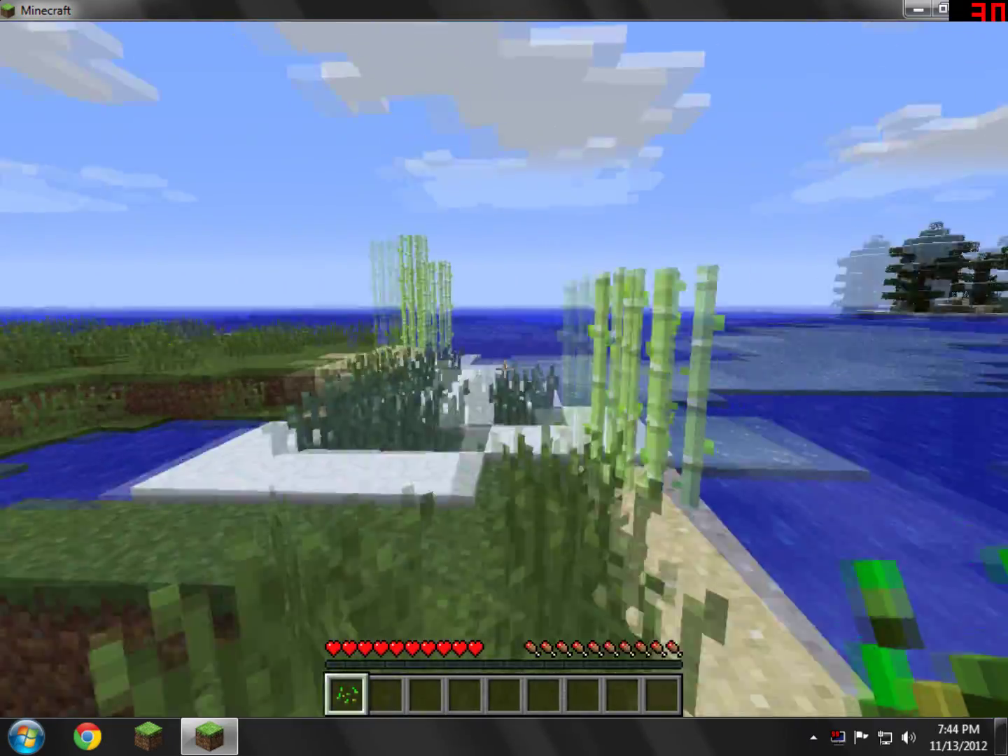
key("w")
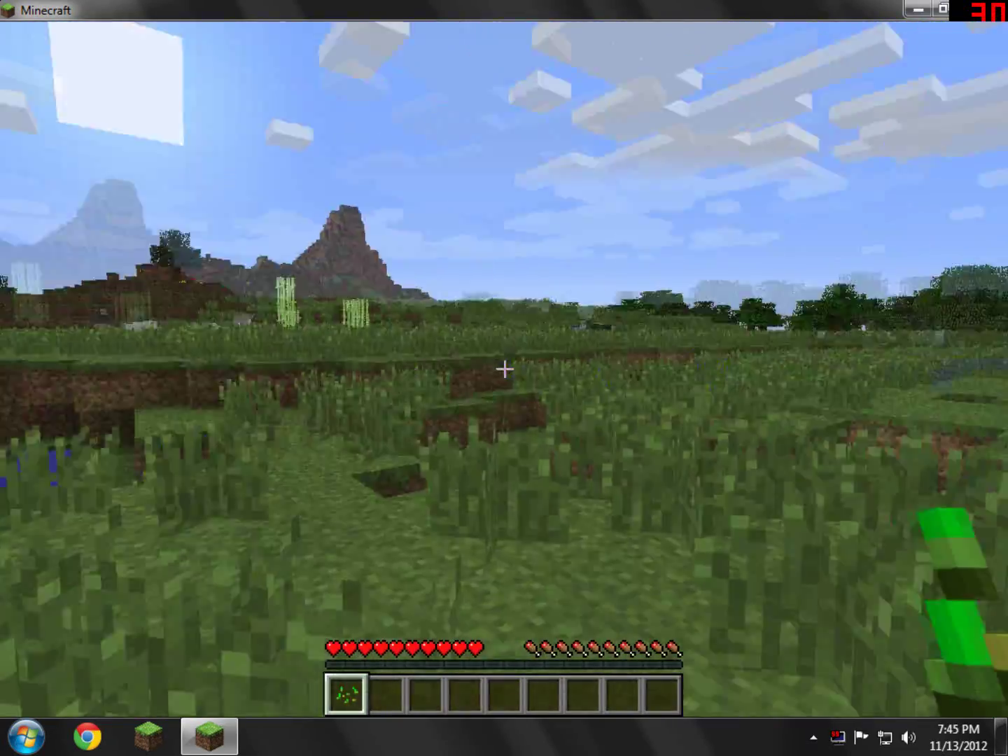
key("a")
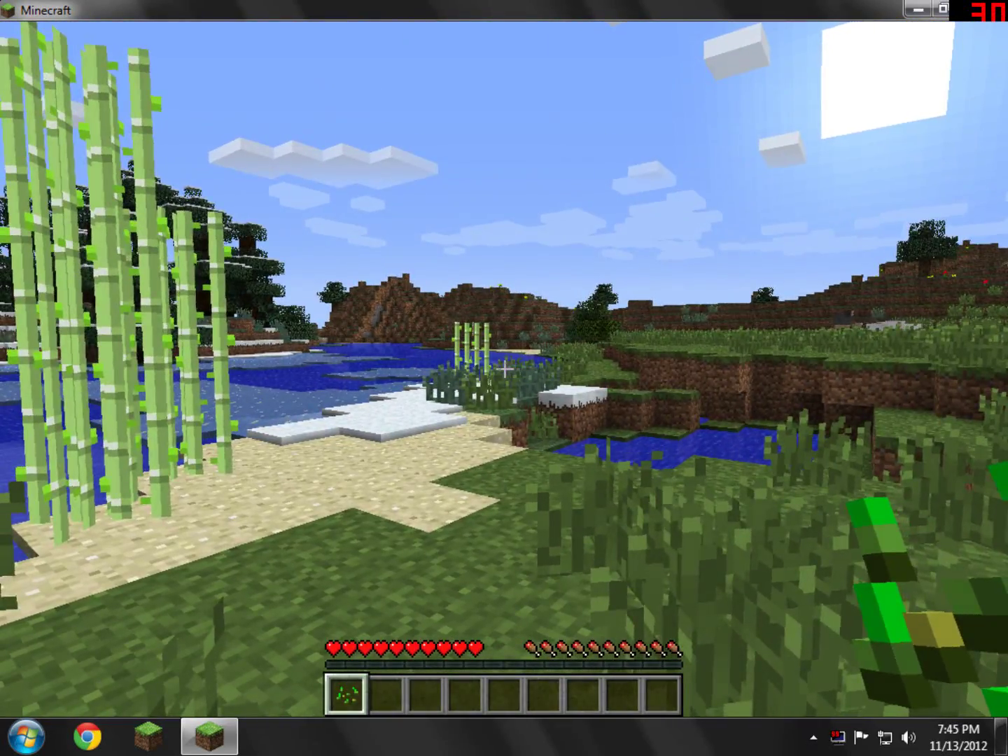